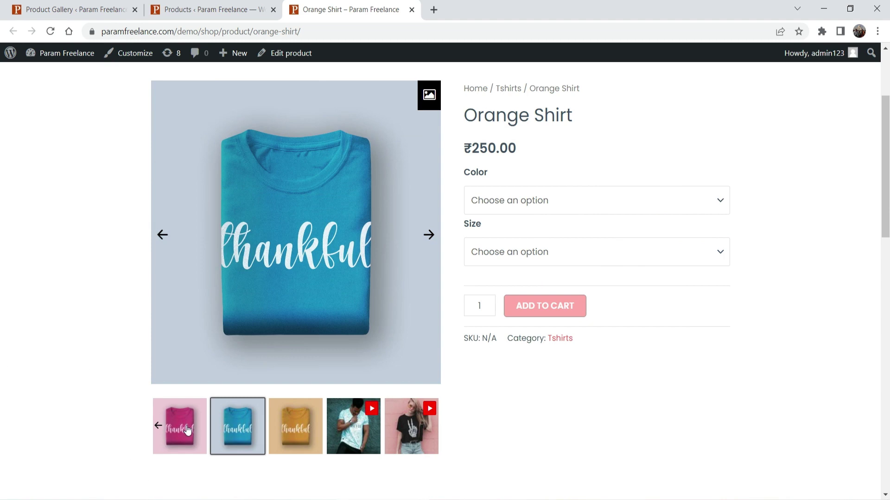
Step: Step the Orange Shirt gallery forward to the man video, then back through the blue and pink shirts
left_click(295, 426)
left_click(429, 234)
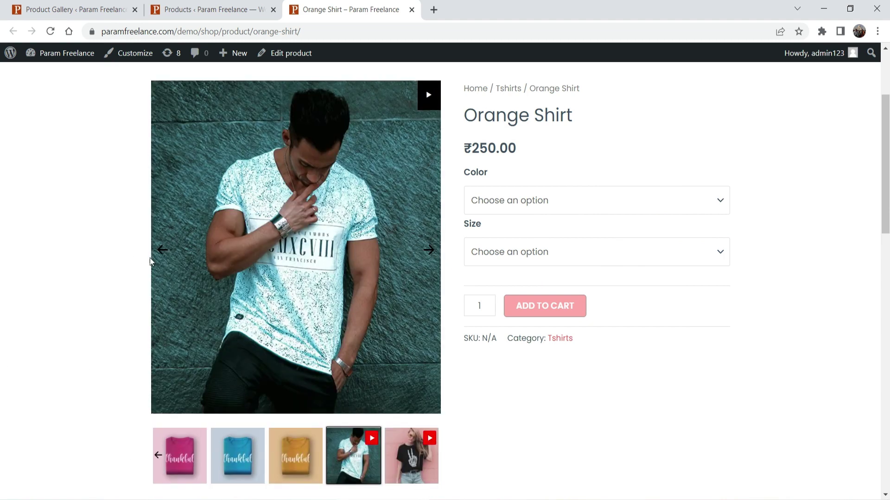
left_click(163, 250)
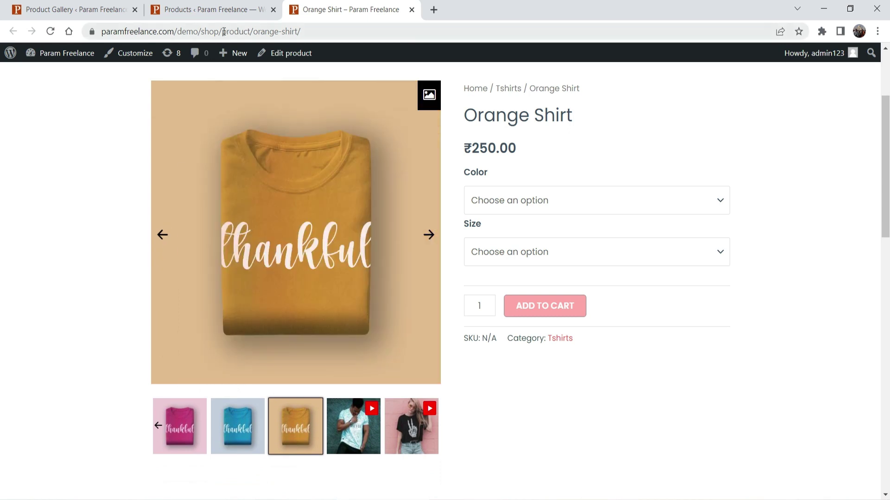
left_click(162, 235)
left_click(162, 235)
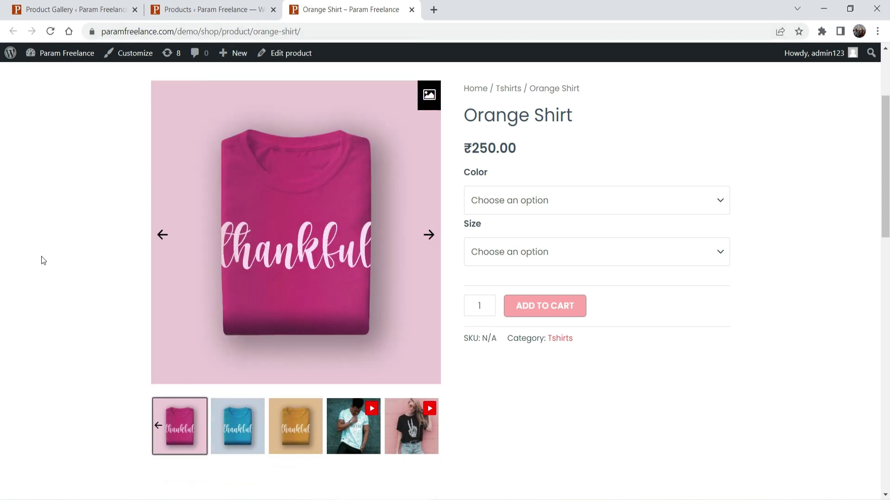
Step: Slide the gallery back and forth with the Left and Right arrow keys
key("Left")
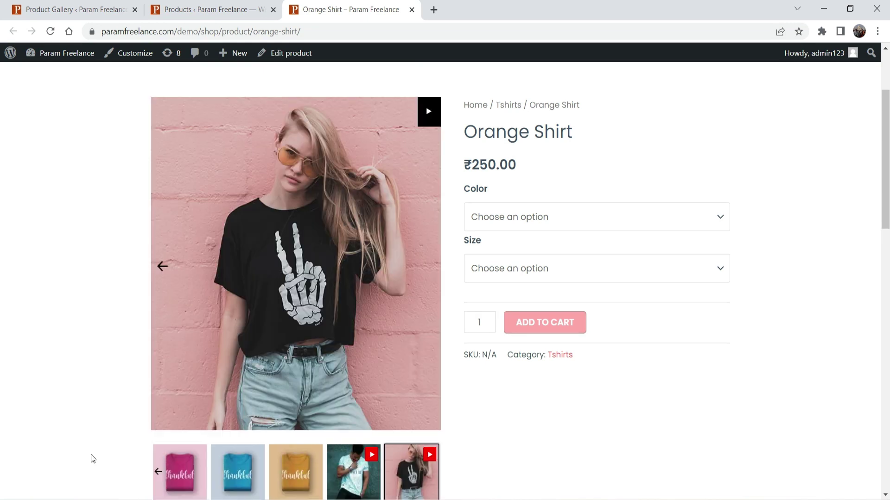
key("Left")
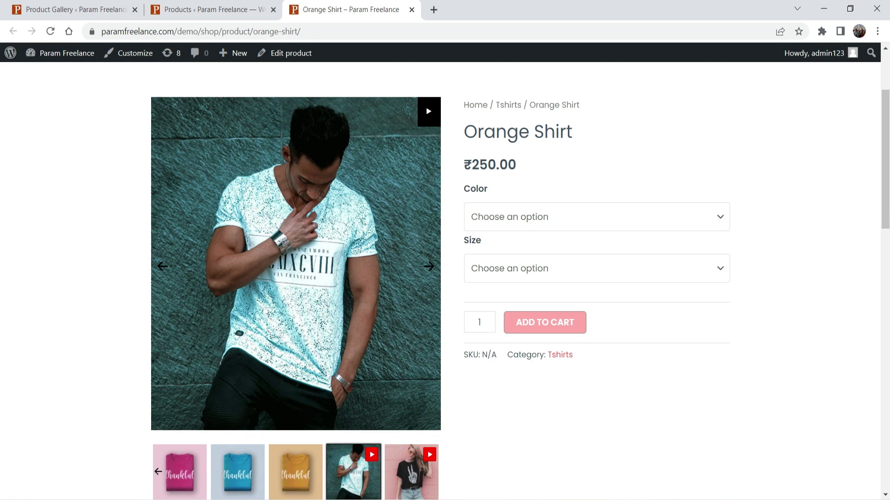
key("Left")
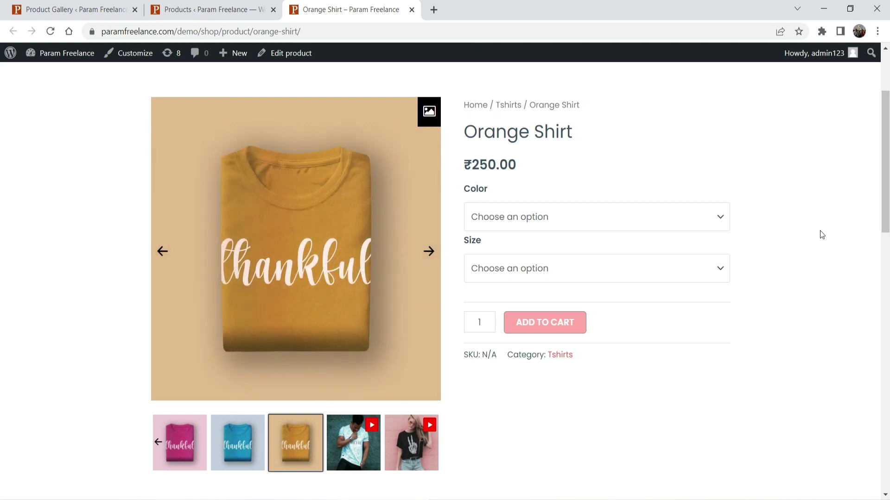
key("Left")
key("Left")
key("Right")
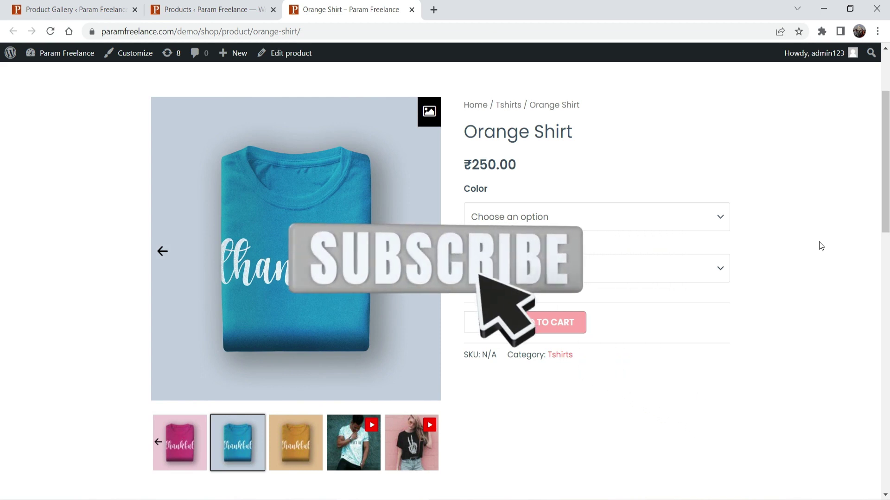
key("Left")
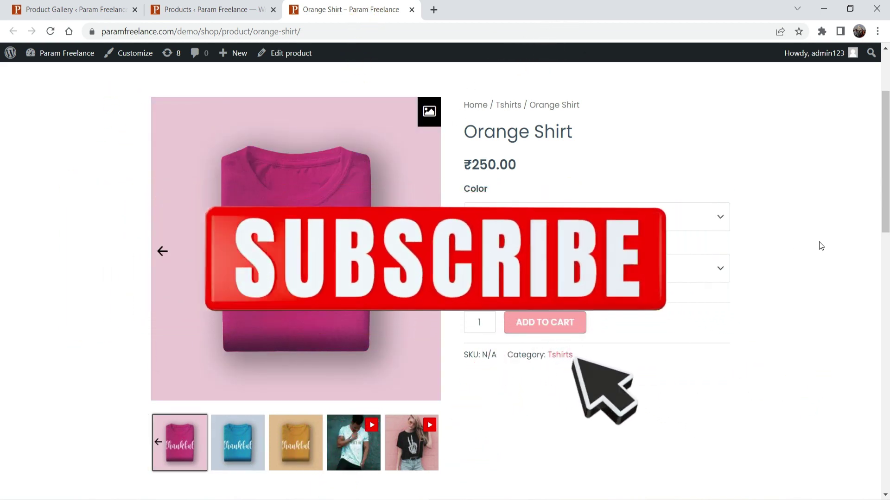
key("Left")
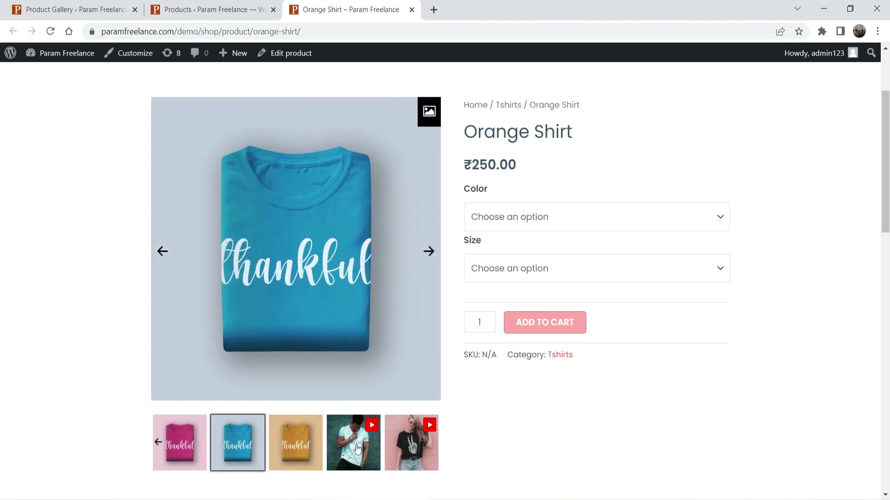
Step: Advance to the man-in-white-tee video slide and play its YouTube video in a lightbox
left_click(433, 253)
left_click(432, 252)
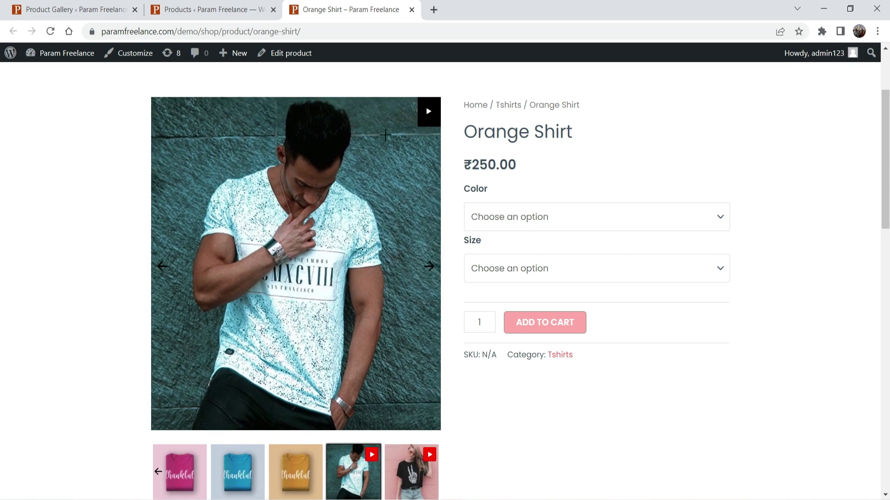
left_click(428, 112)
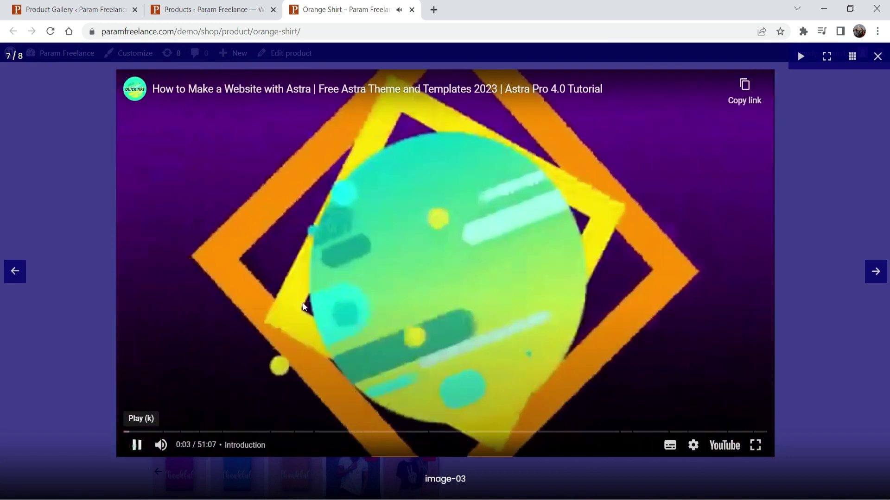
Step: Pause and close the man's video, then play, pause and close the girl's video lightbox
left_click(303, 307)
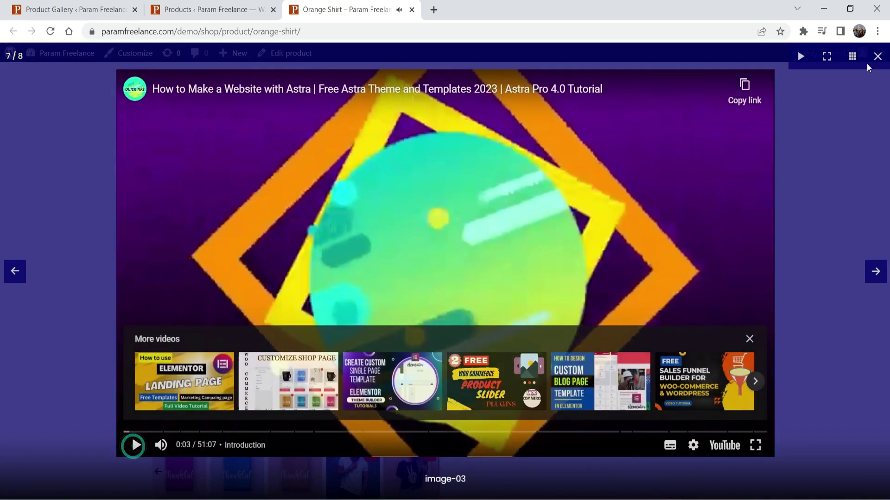
left_click(877, 56)
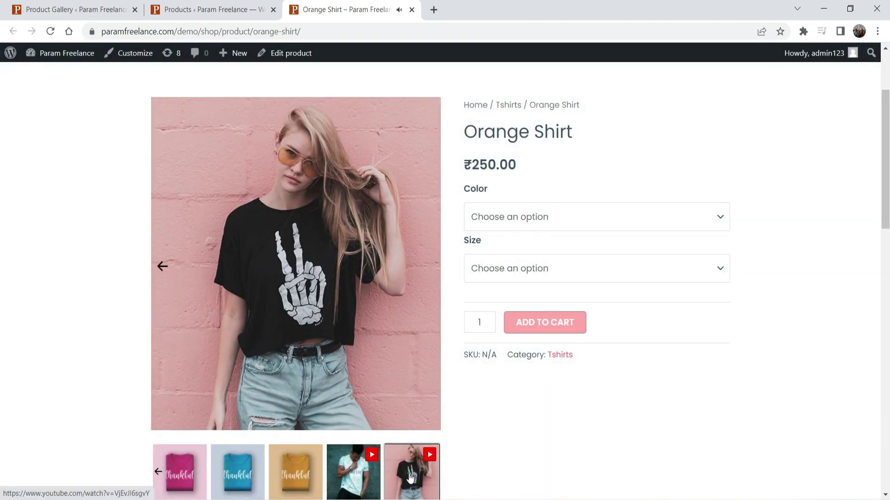
left_click(429, 112)
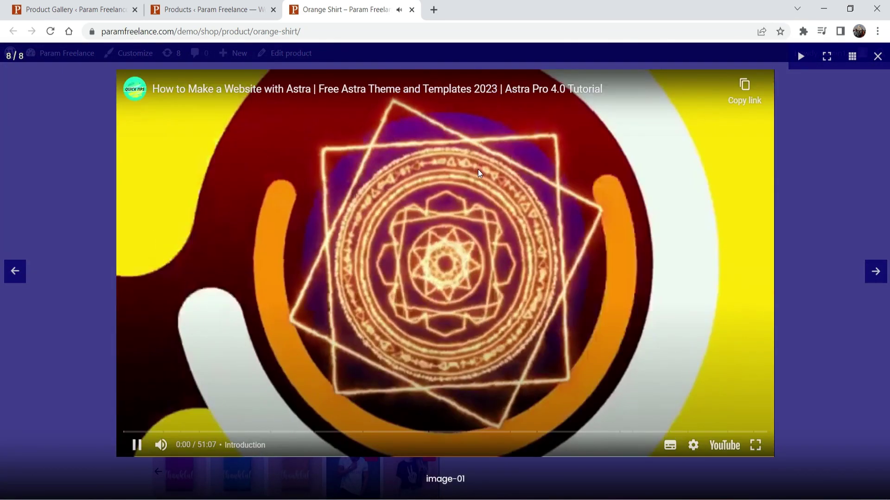
left_click(477, 169)
left_click(878, 59)
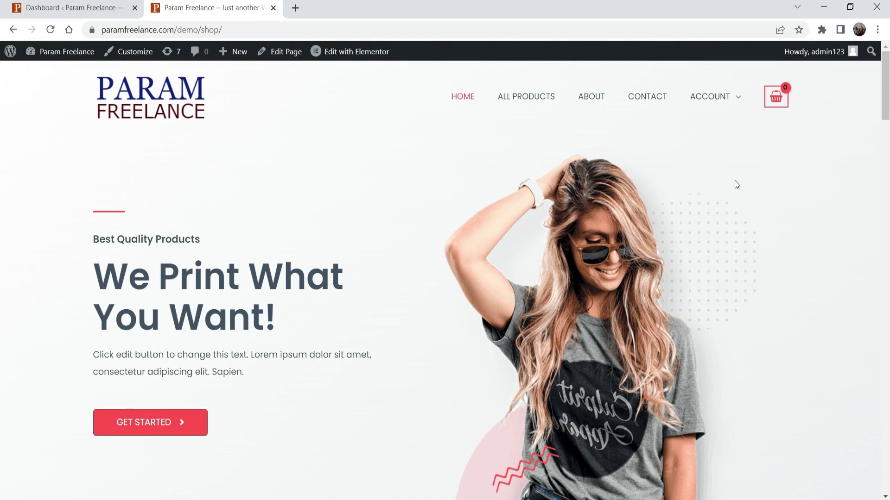
Step: From the admin dashboard tab, go to Plugins > Add New
left_click(65, 8)
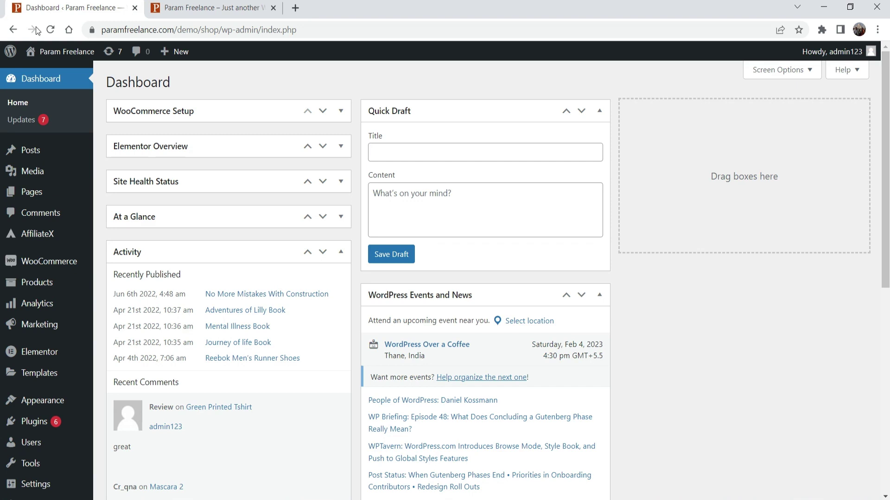
mouse_move(31, 422)
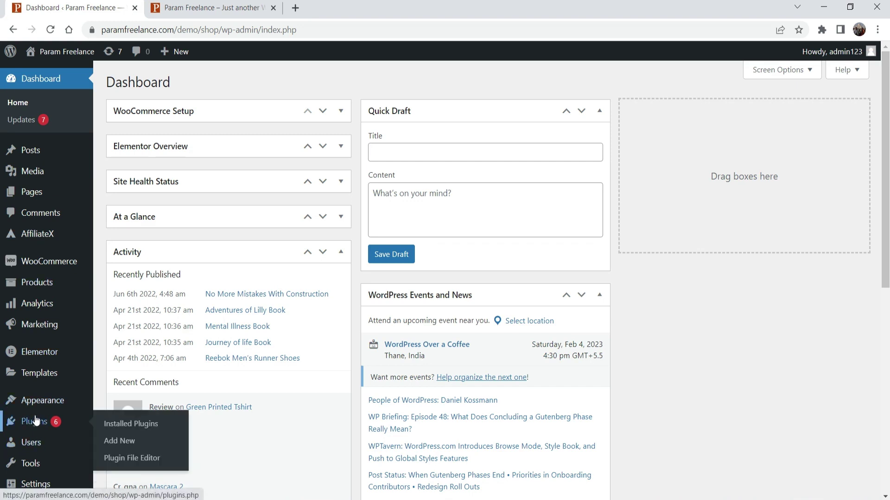
left_click(121, 442)
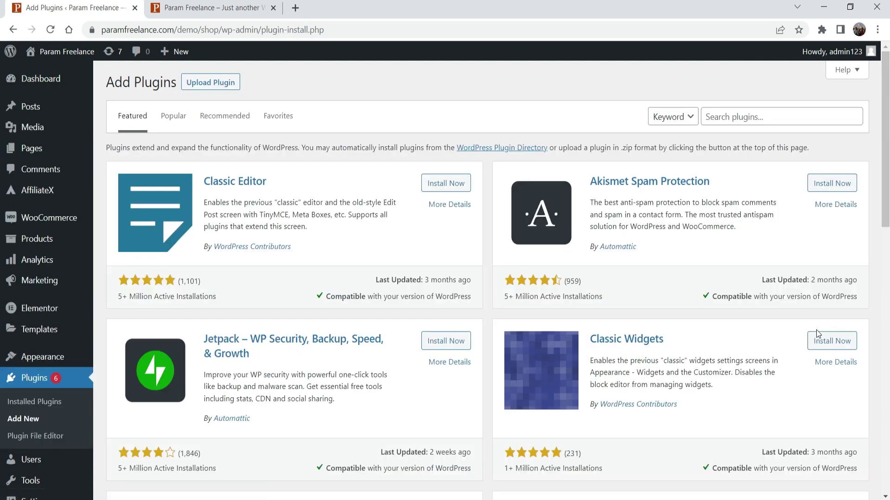
Step: Search for the product gallery slider, then install and activate Product Gallery Slider for WooCommerce
left_click(754, 113)
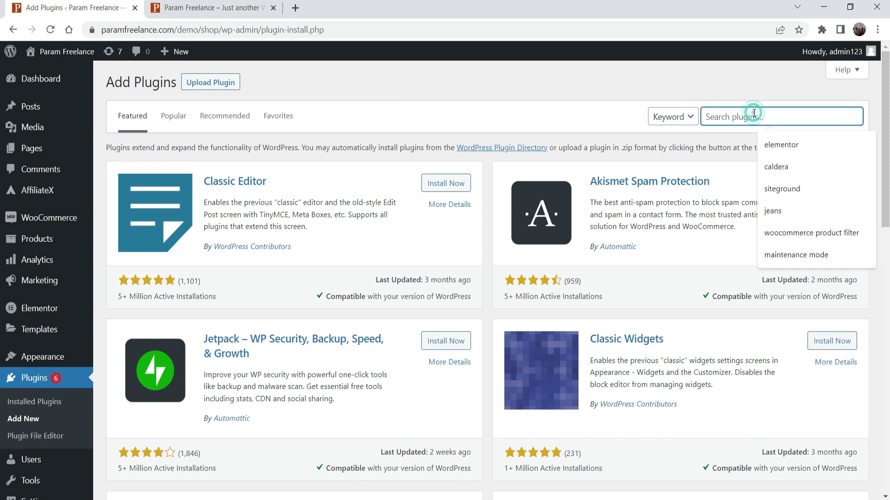
type("product gallery slider")
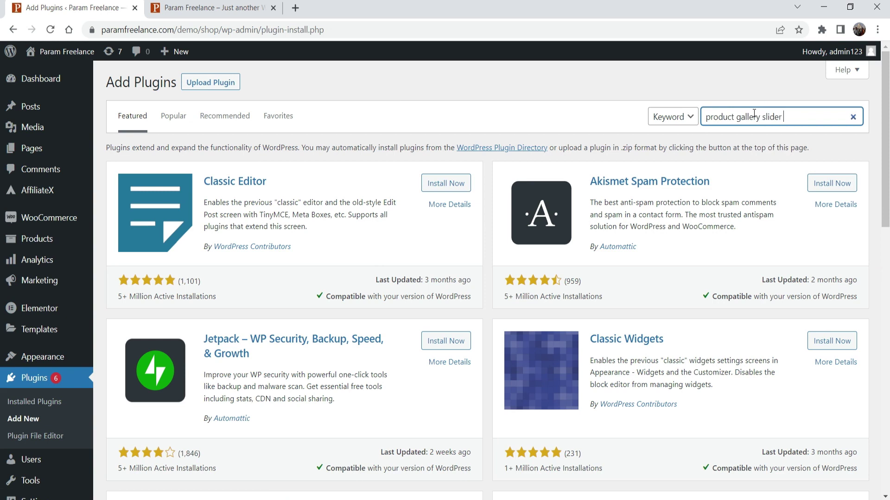
type("mmerce")
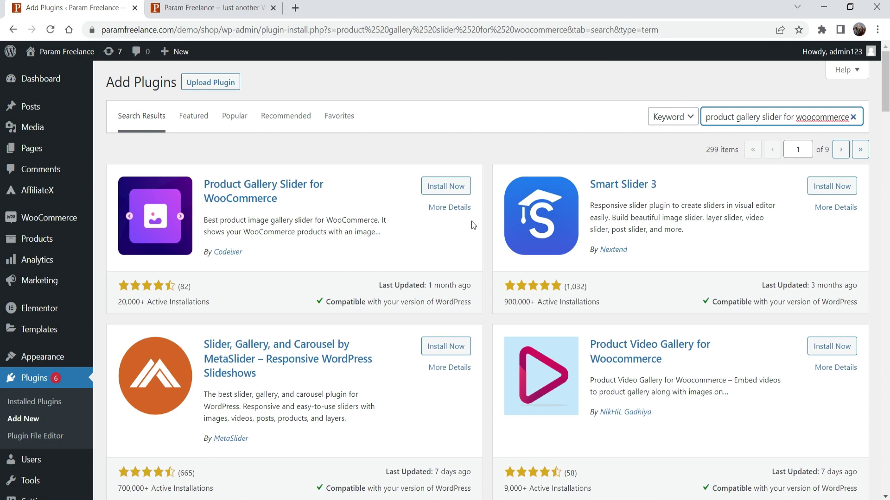
left_click(437, 192)
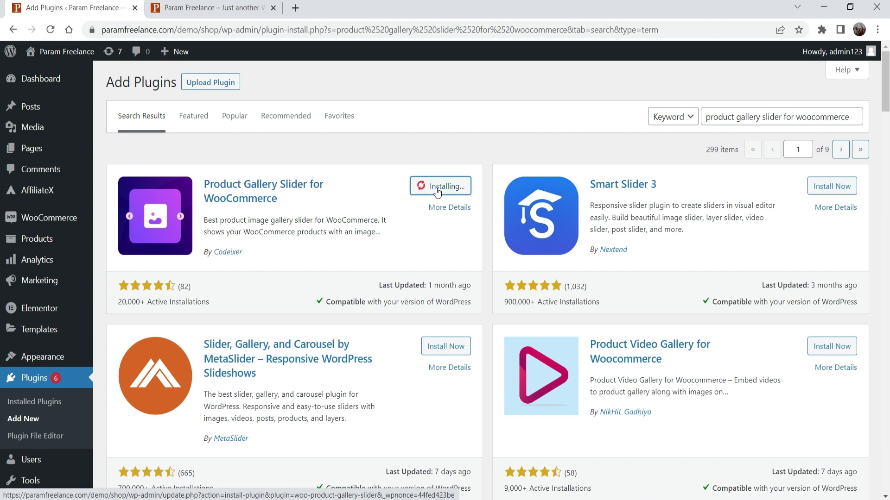
left_click(451, 190)
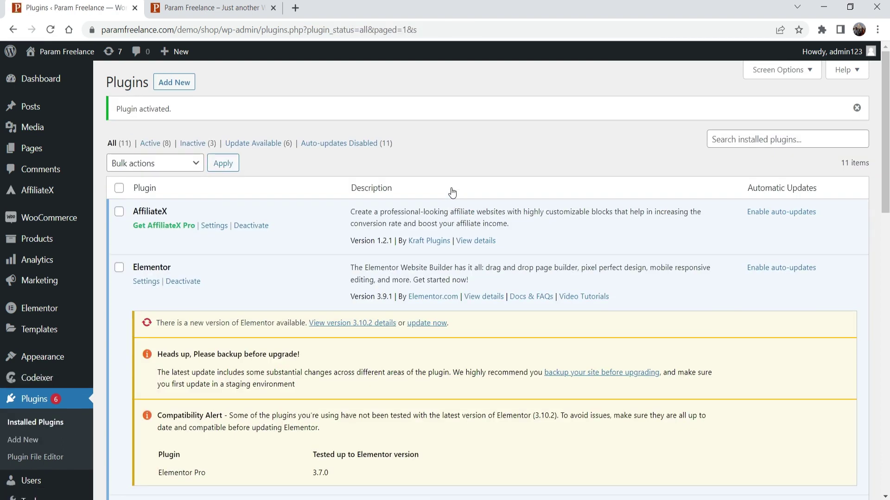
Step: Open Codeixer > Product Gallery from the admin sidebar
mouse_move(24, 382)
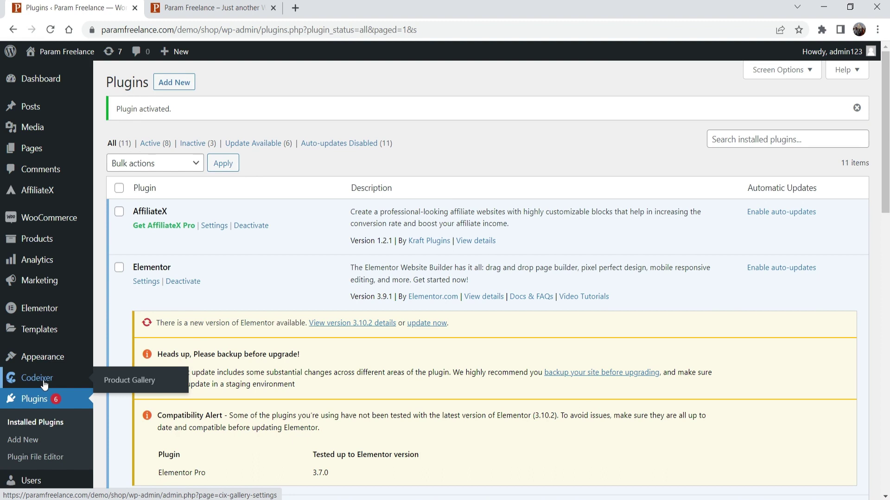
left_click(353, 325)
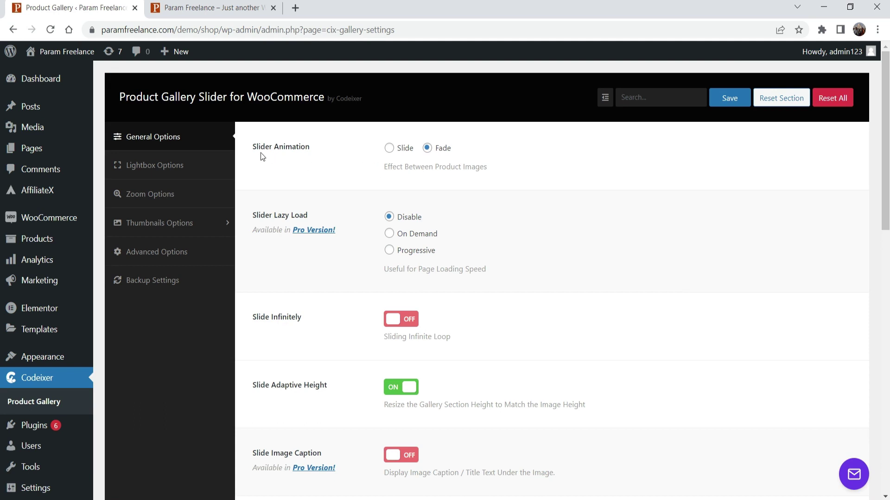
Step: Keep Slider Animation on Fade, with autoplay at 4000 ms, dots and navigation arrows enabled
left_click(389, 149)
left_click(426, 152)
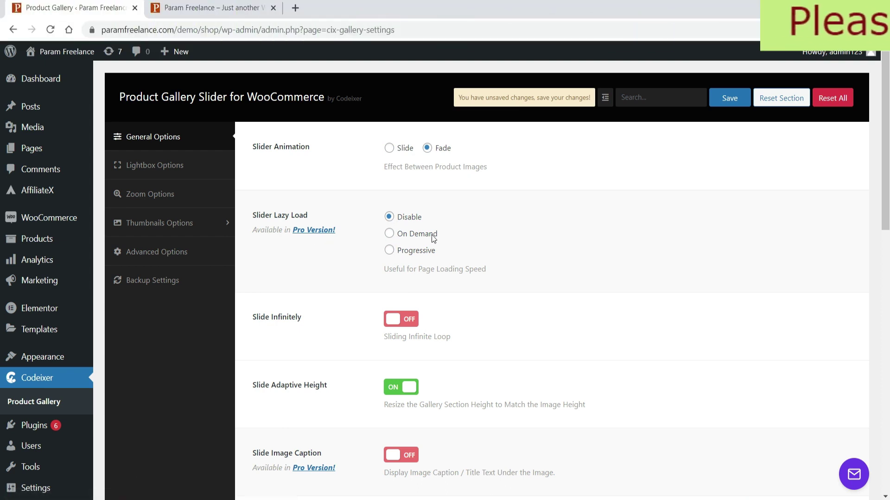
scroll(456, 239, "down", 3)
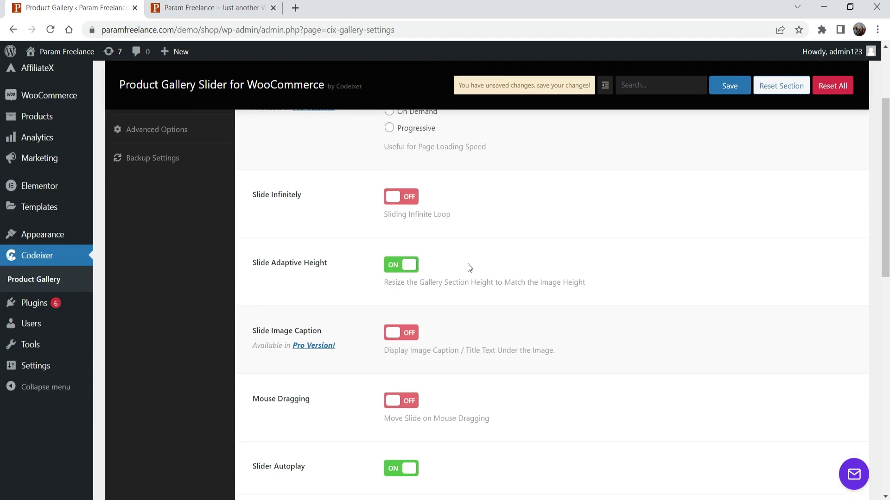
scroll(360, 213, "down", 3)
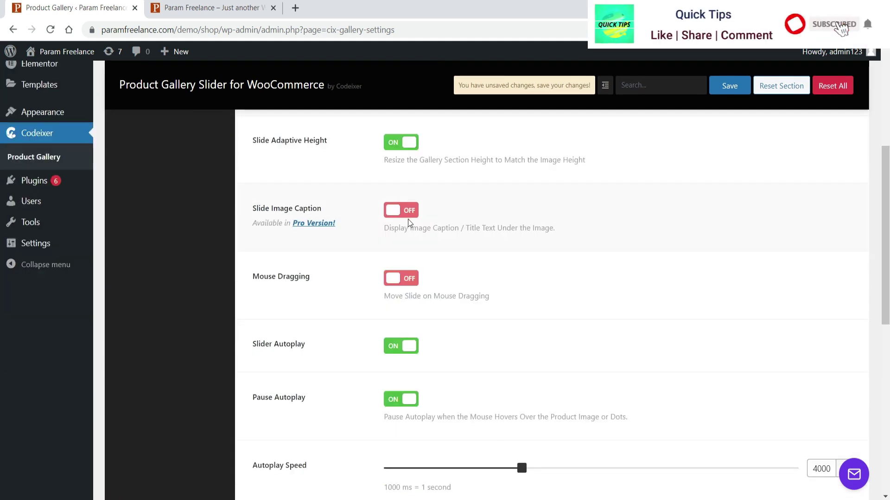
scroll(521, 273, "down", 3)
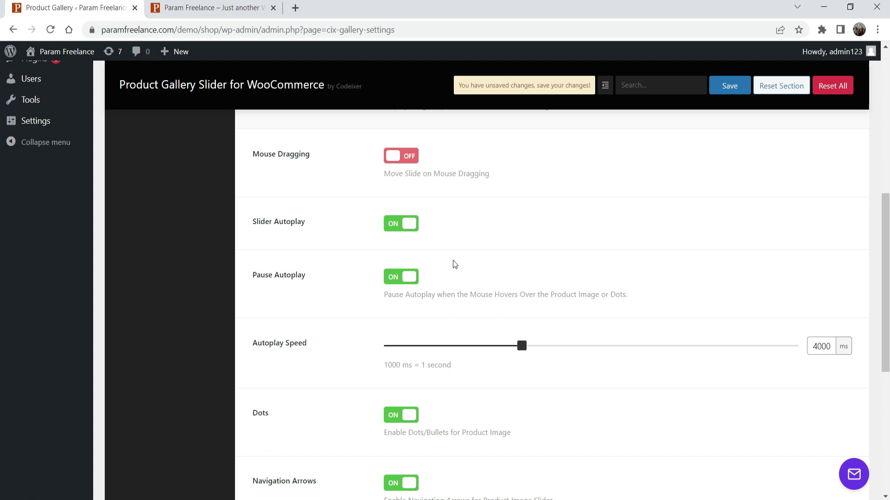
scroll(454, 264, "down", 4)
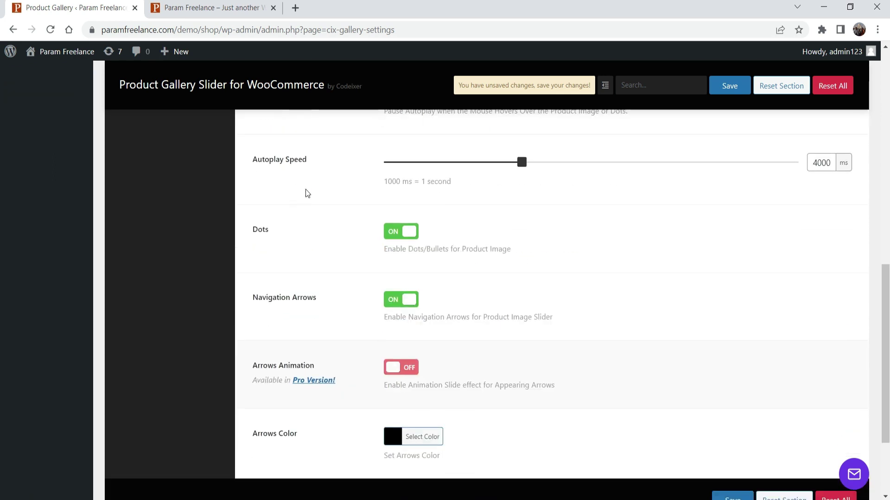
scroll(572, 263, "up", 12)
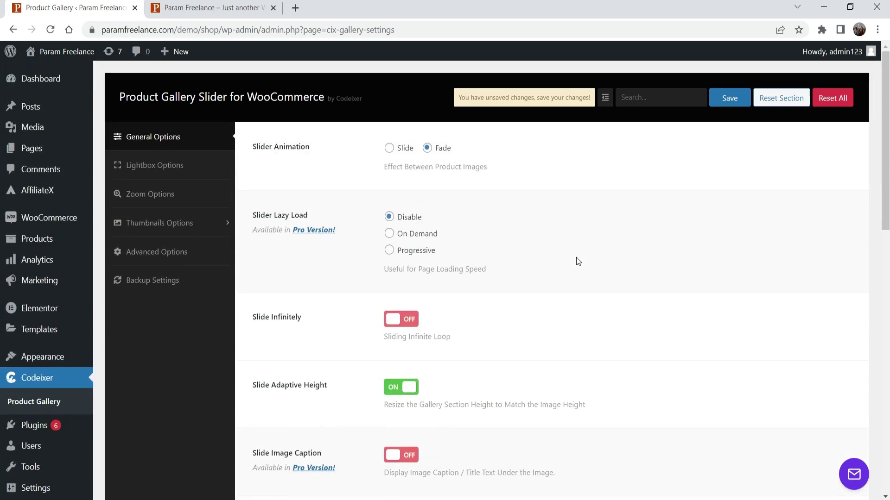
Step: Page through Lightbox and Zoom Options to the Desktop Thumbnails Options: 4 thumbnails, scroll by 1
left_click(168, 168)
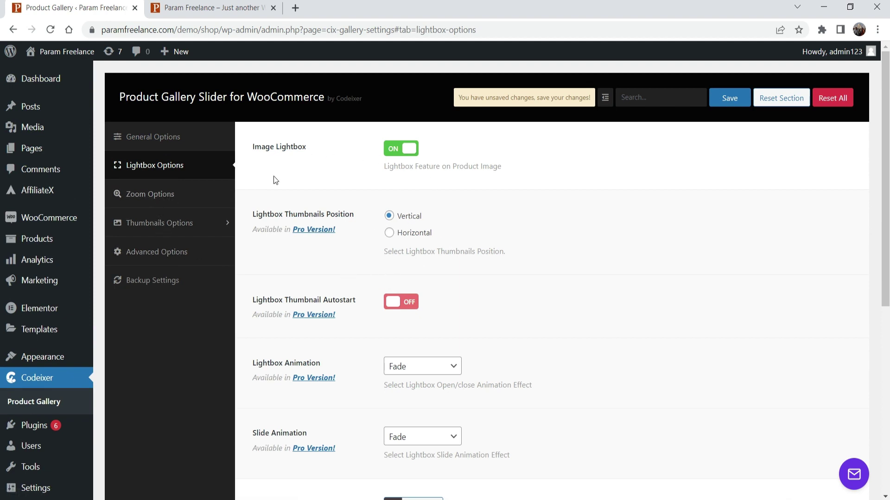
left_click(180, 198)
left_click(188, 221)
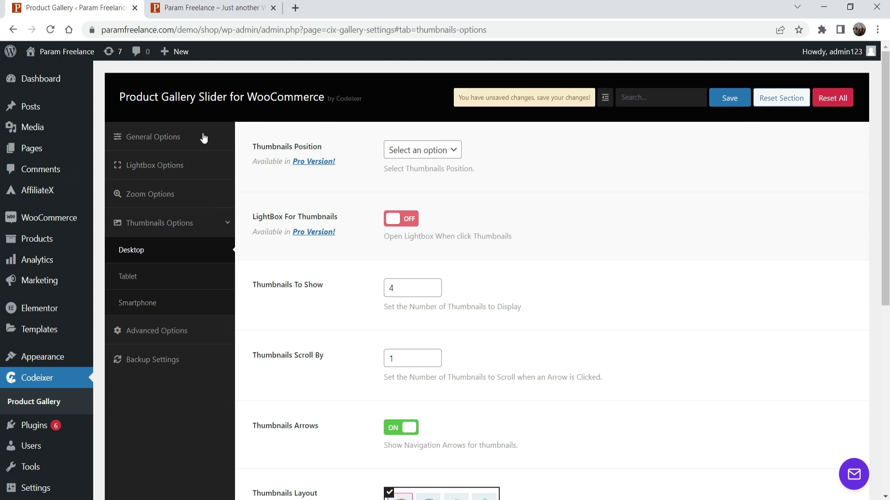
Step: Open Products > All Products in a new tab
mouse_move(41, 245)
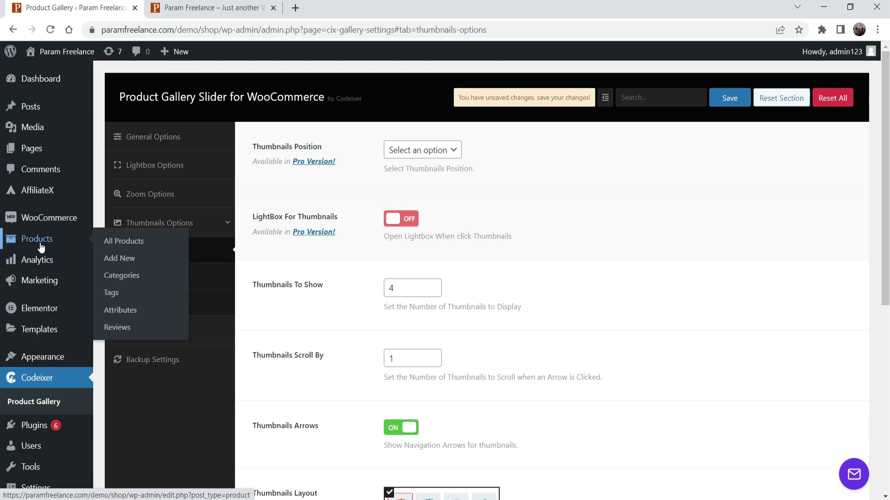
right_click(111, 245)
left_click(143, 253)
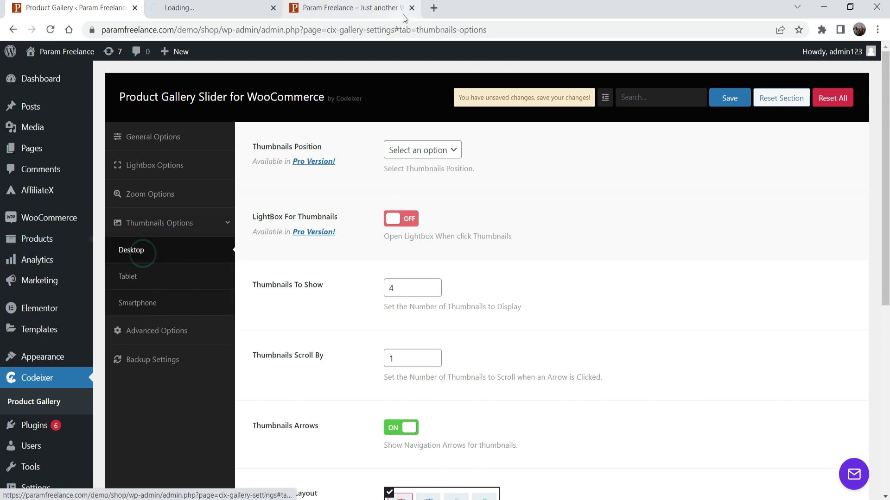
left_click(205, 9)
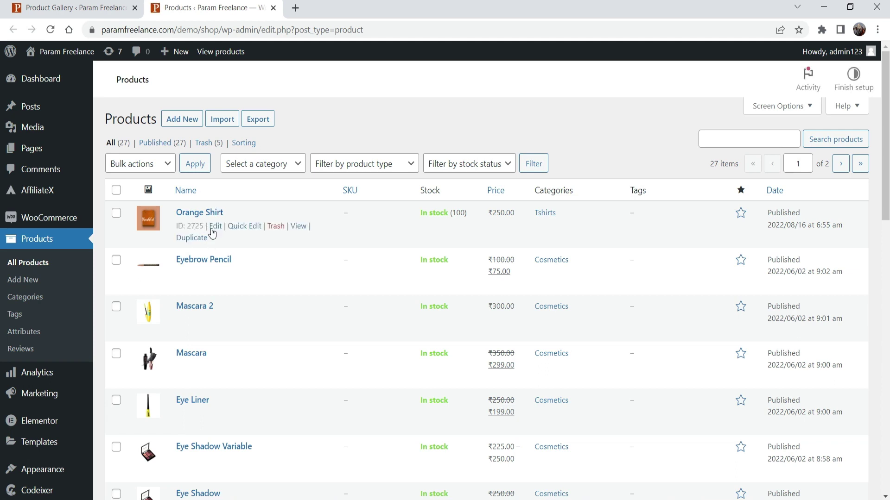
Step: Edit the Orange Shirt product and bring up 'Add product gallery images'
left_click(215, 227)
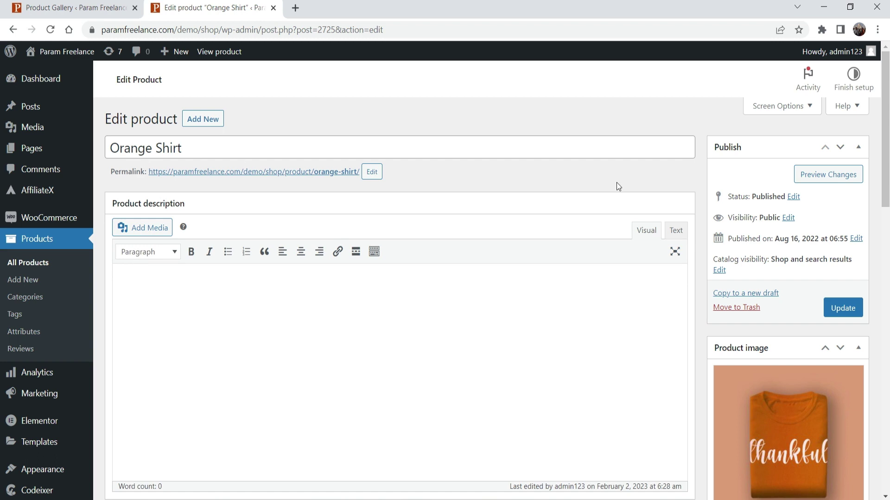
scroll(618, 187, "down", 4)
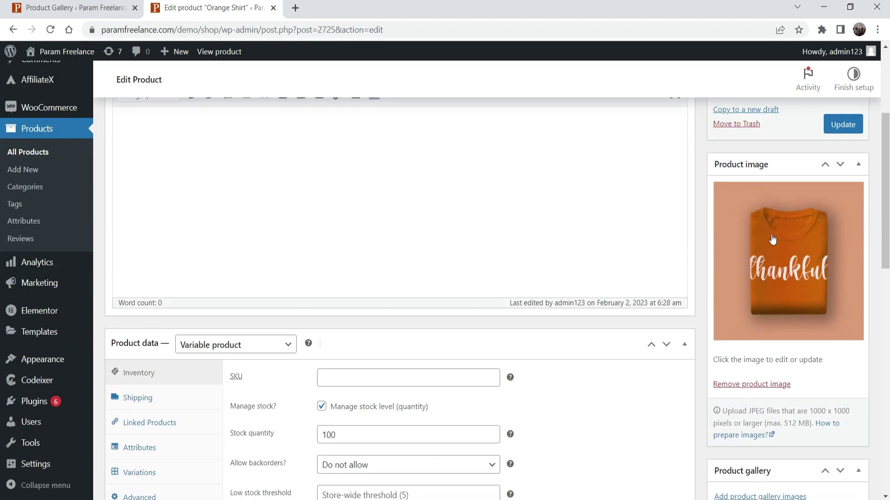
scroll(772, 239, "down", 4)
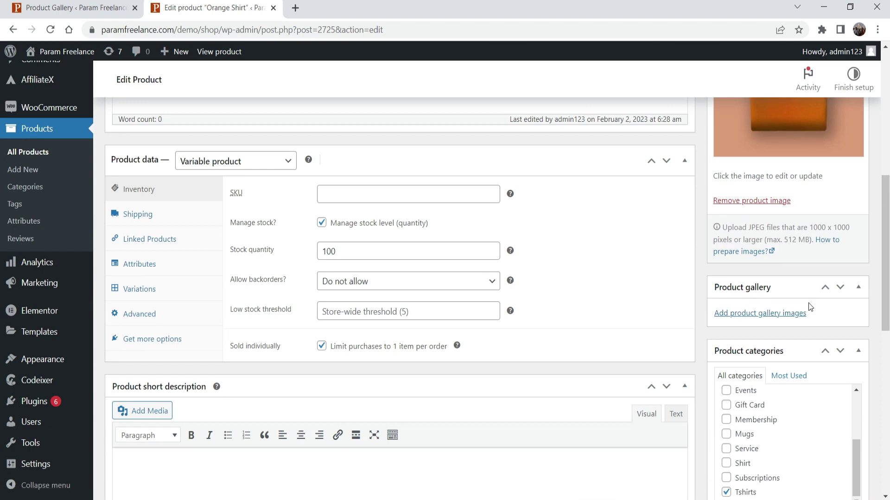
left_click(758, 314)
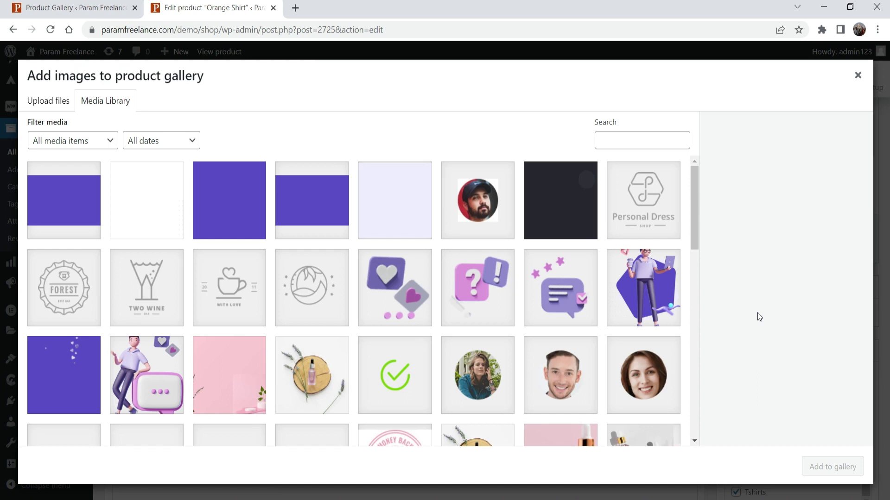
Step: Load more media and select the pink, blue, green, teal and yellow Thankful shirt images
scroll(536, 246, "down", 15)
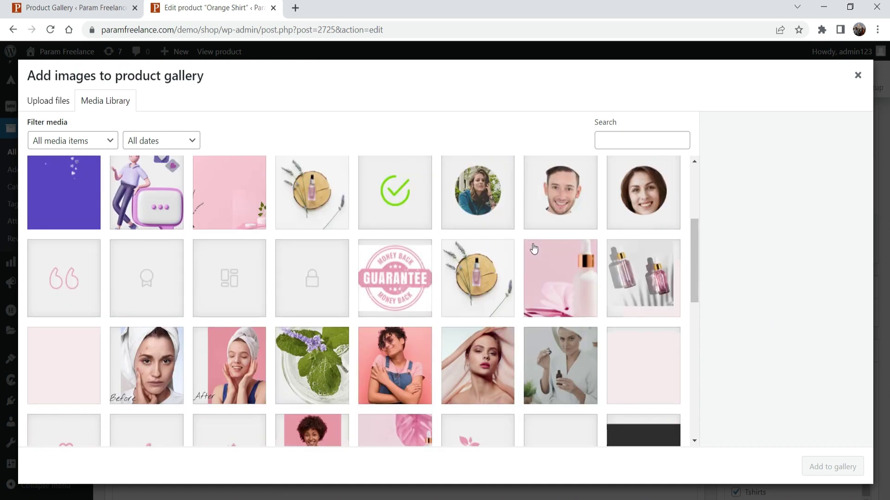
scroll(539, 254, "down", 1)
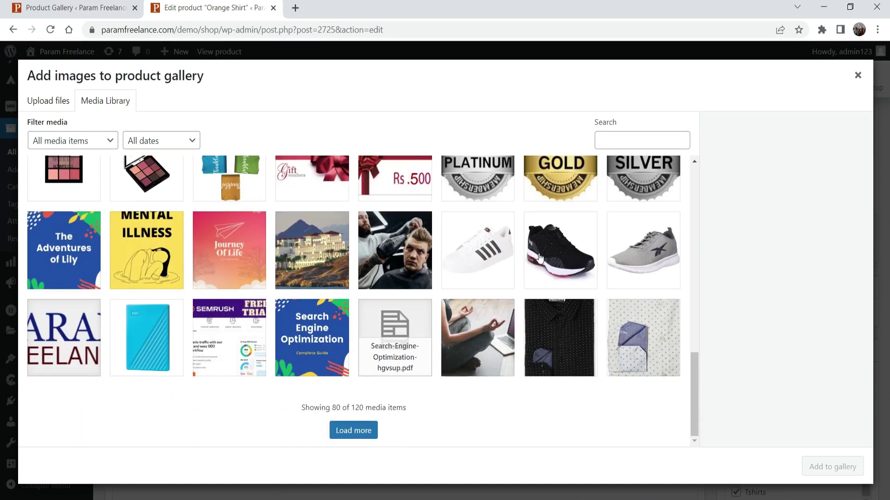
left_click(353, 430)
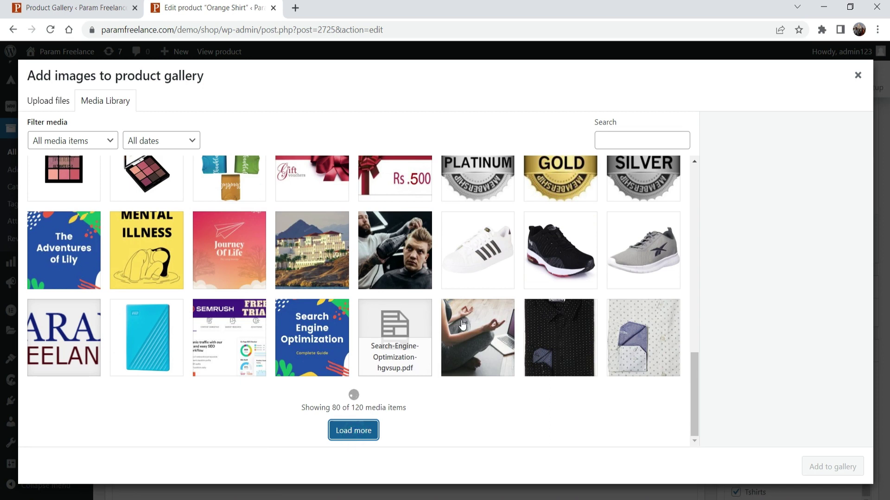
scroll(539, 239, "up", 8)
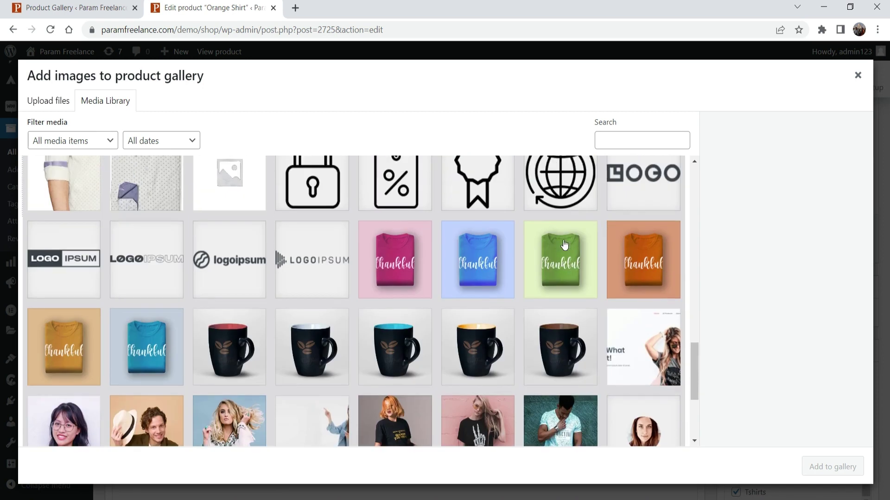
scroll(564, 244, "down", 4)
left_click(395, 259)
left_click(477, 273)
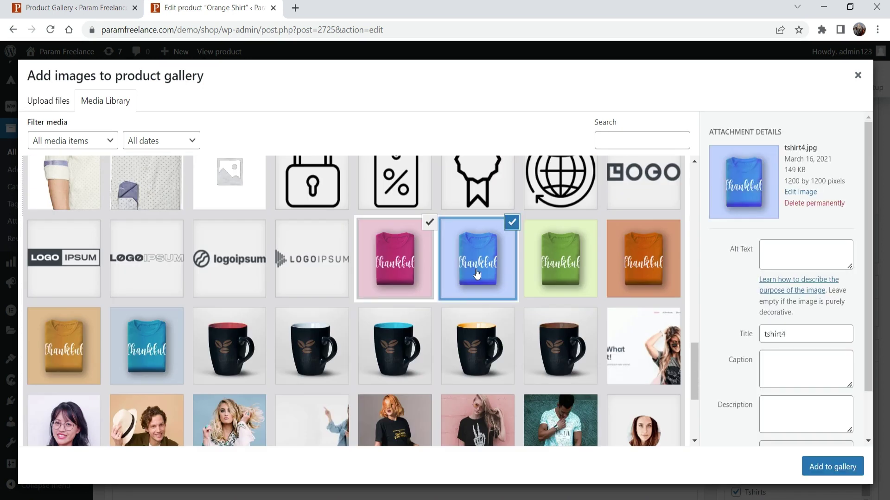
left_click(549, 262)
left_click(508, 264)
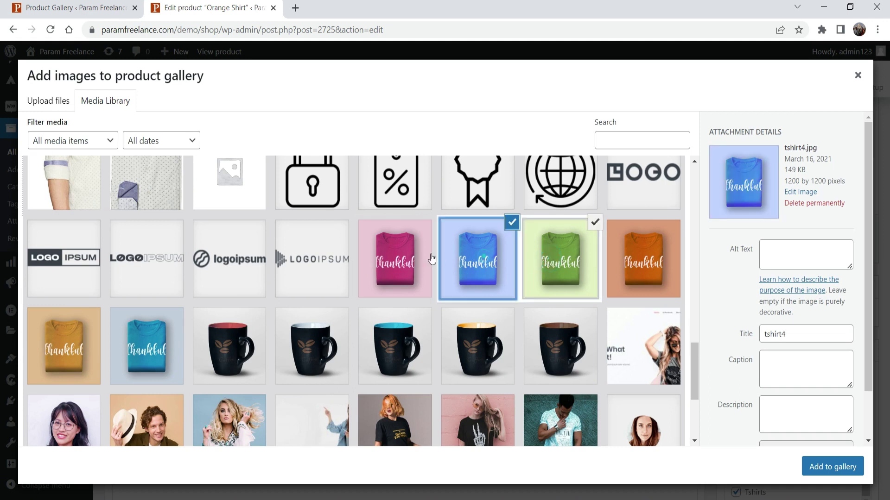
left_click(410, 251)
left_click(135, 347)
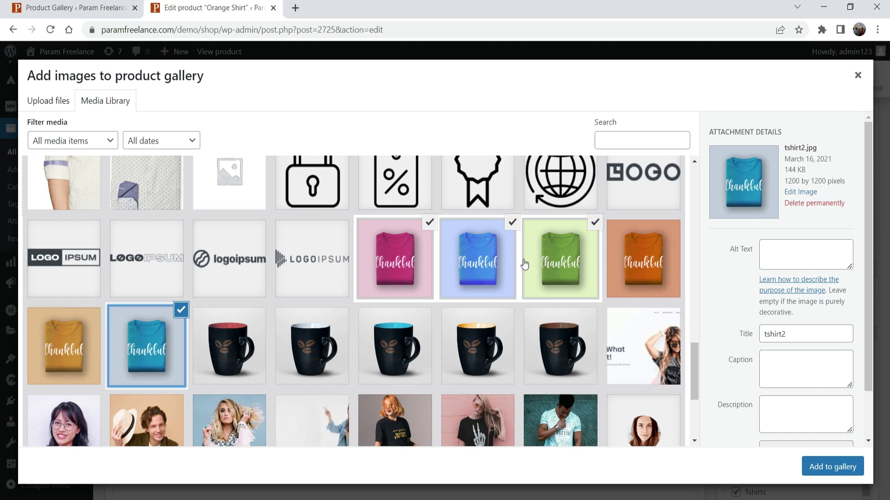
left_click(76, 342)
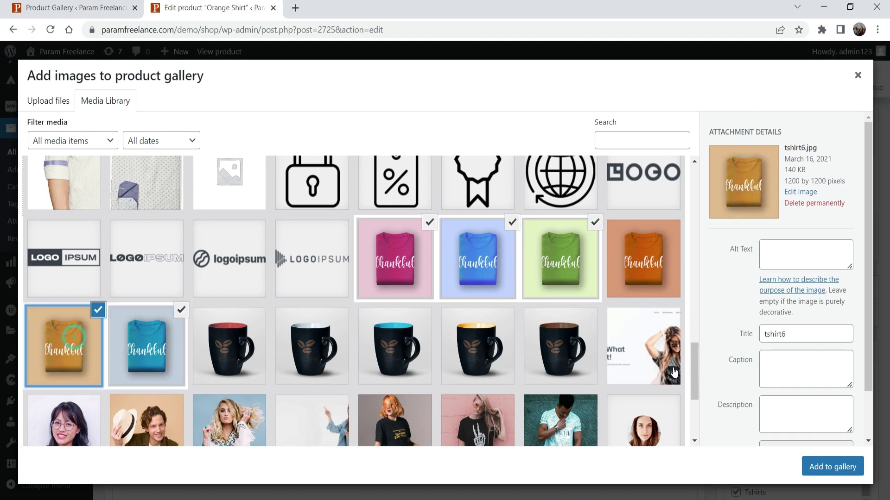
Step: Add the five shirts to the product gallery and update the Orange Shirt product
left_click(831, 466)
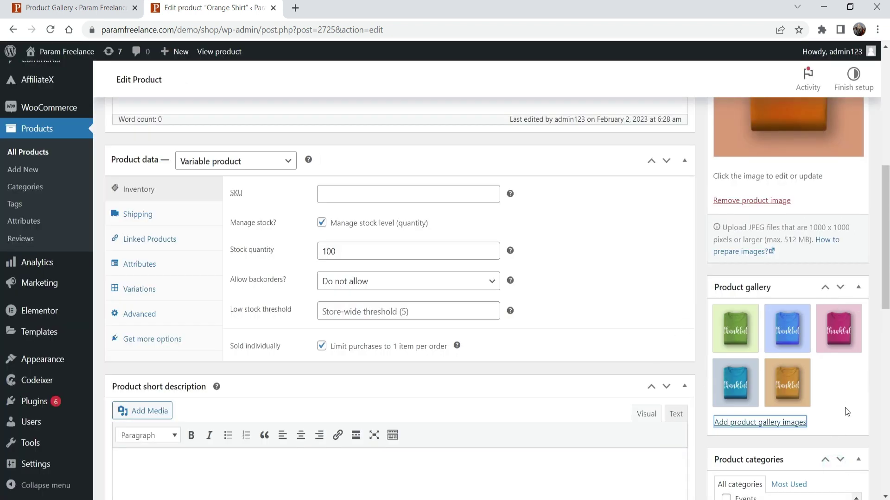
scroll(844, 408, "up", 6)
left_click(843, 247)
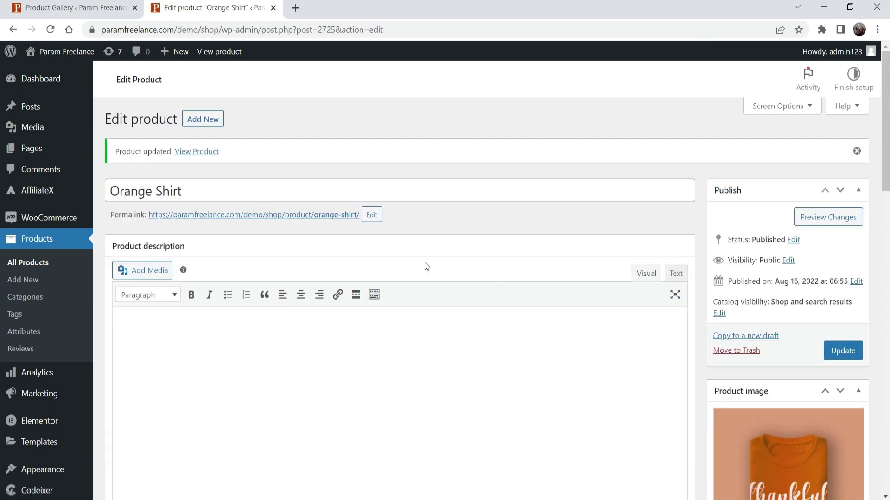
right_click(192, 156)
Step: Open the live Orange Shirt product page in a new tab and scroll through it
left_click(222, 162)
left_click(345, 7)
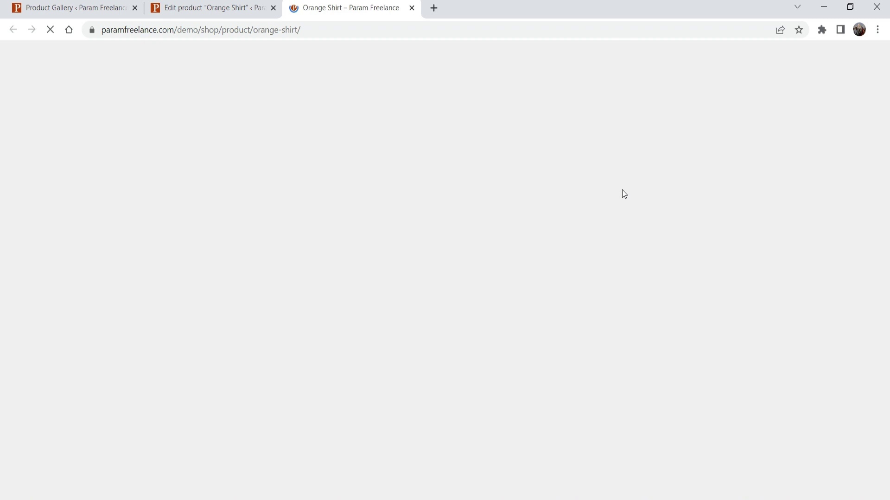
scroll(405, 167, "down", 3)
scroll(845, 352, "down", 4)
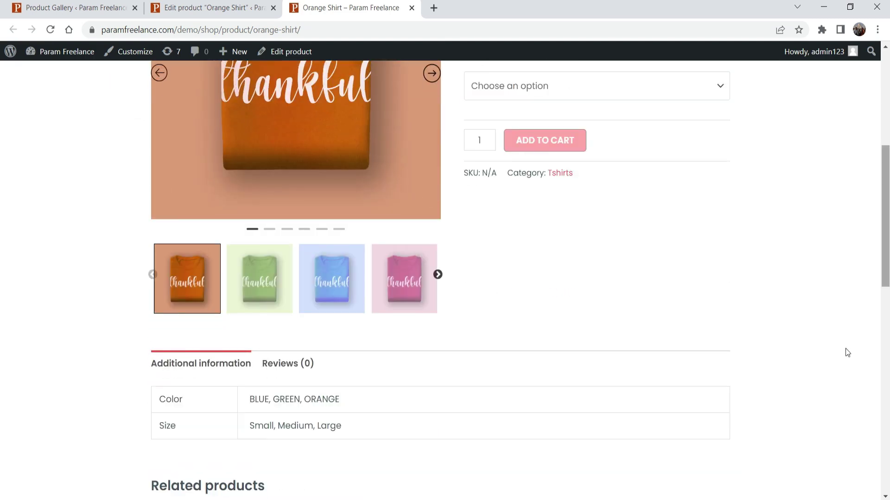
scroll(576, 324, "up", 3)
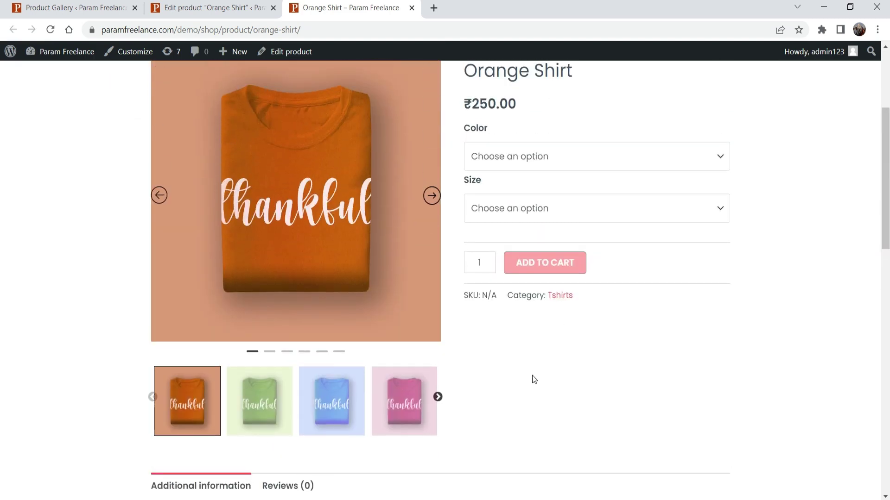
scroll(774, 349, "up", 2)
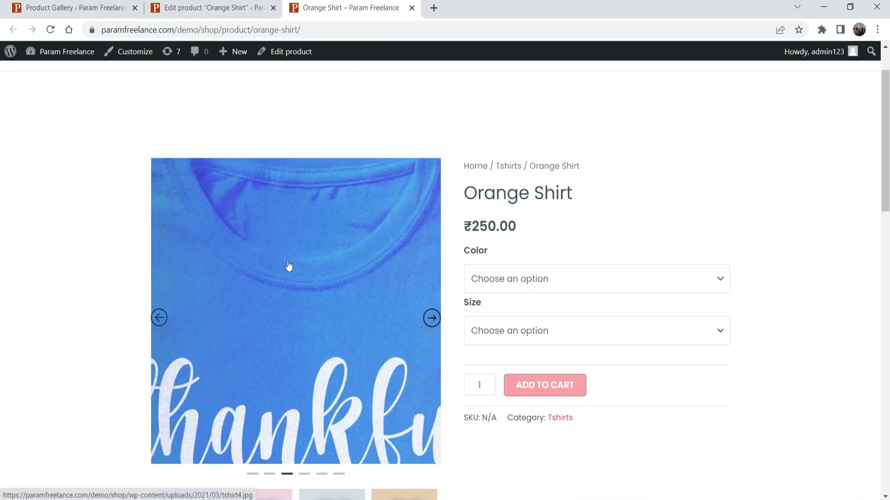
scroll(310, 173, "down", 4)
scroll(794, 398, "up", 3)
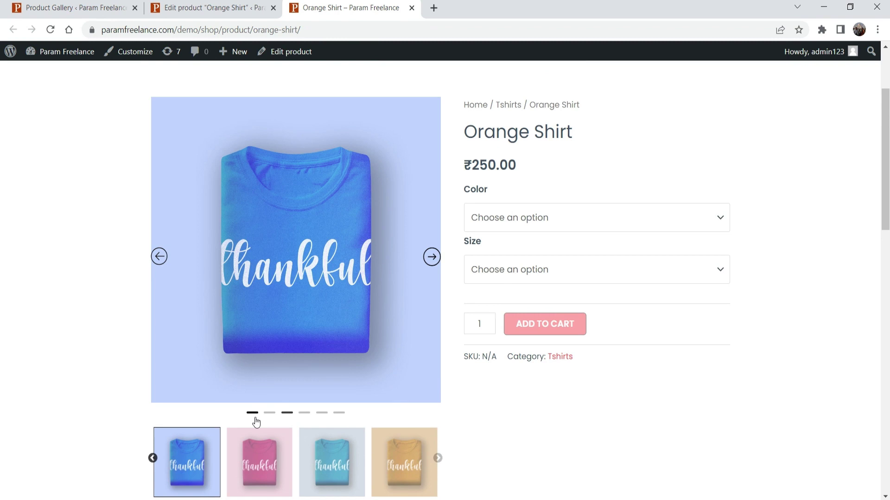
Step: Show gallery shirts via the bottom thumbnails, then advance the slider to the yellow shirt
left_click(404, 468)
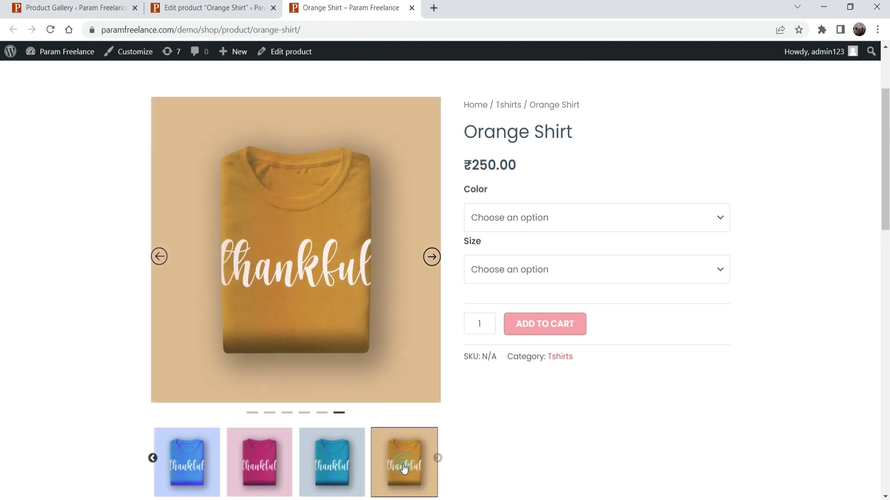
left_click(333, 478)
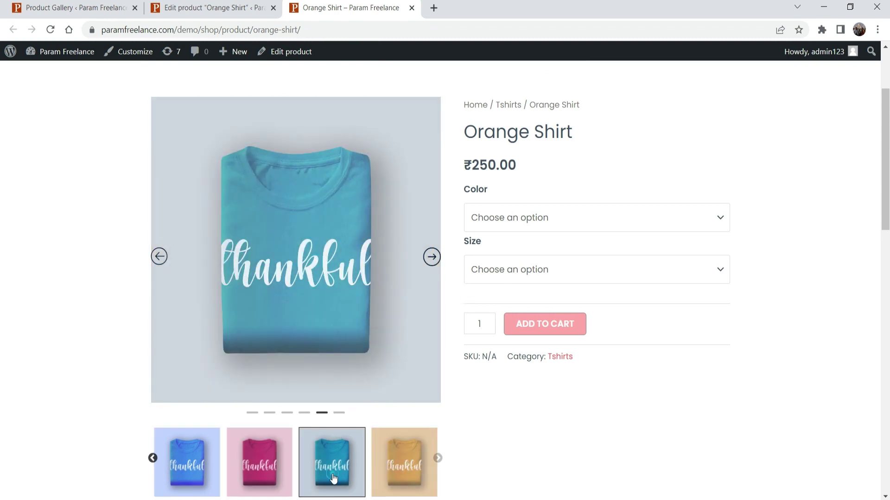
left_click(258, 471)
left_click(206, 462)
left_click(432, 257)
left_click(433, 258)
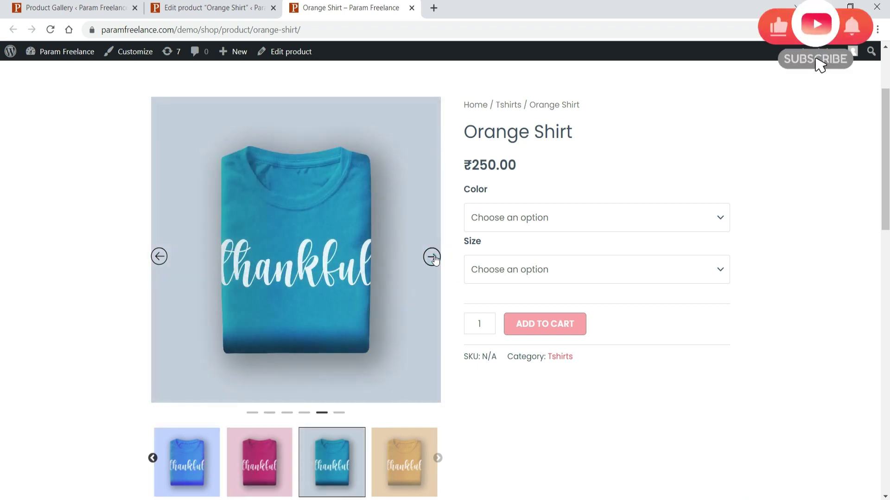
left_click(432, 257)
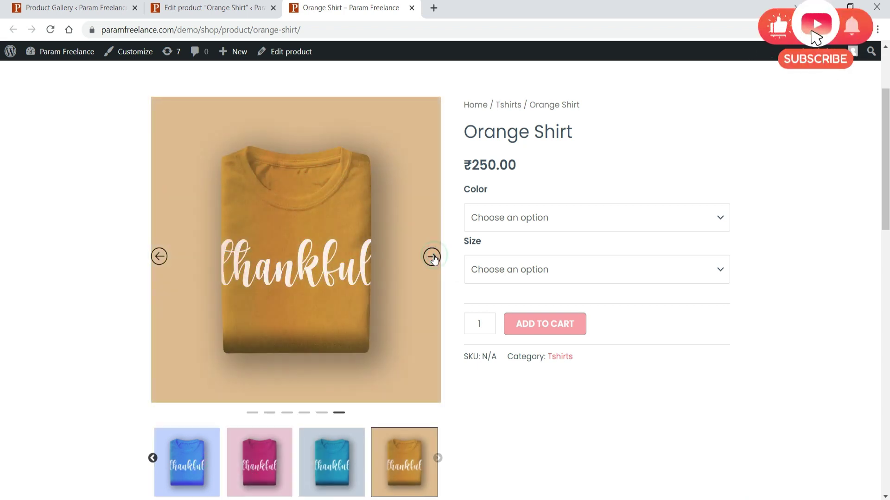
Step: Cycle the lightbox through to the pink tshirt5 image, close it, and return to the settings tab
left_click(277, 239)
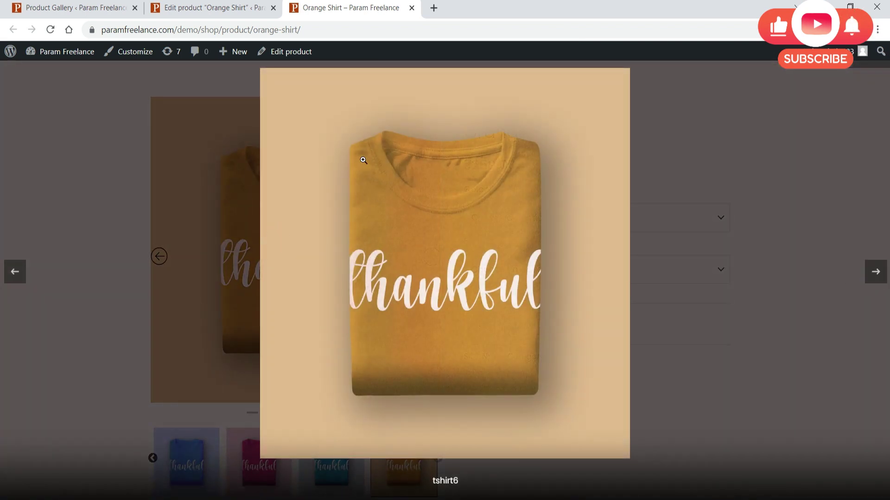
left_click(872, 277)
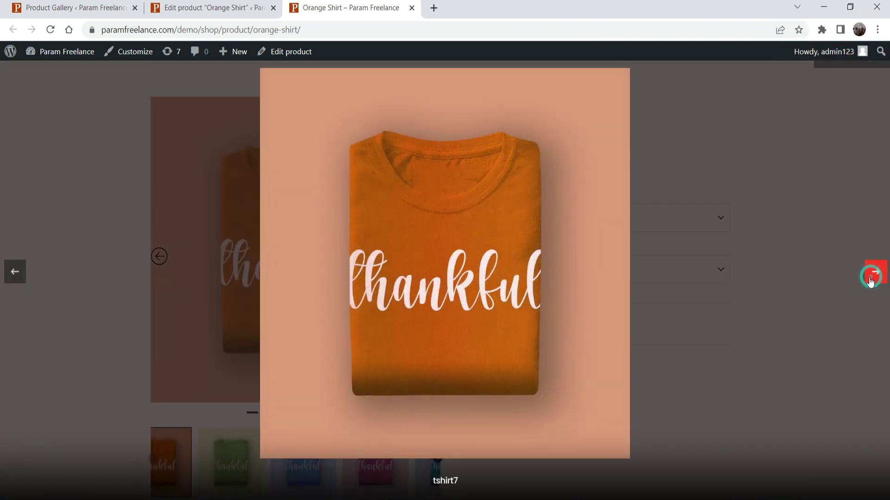
left_click(871, 281)
left_click(870, 282)
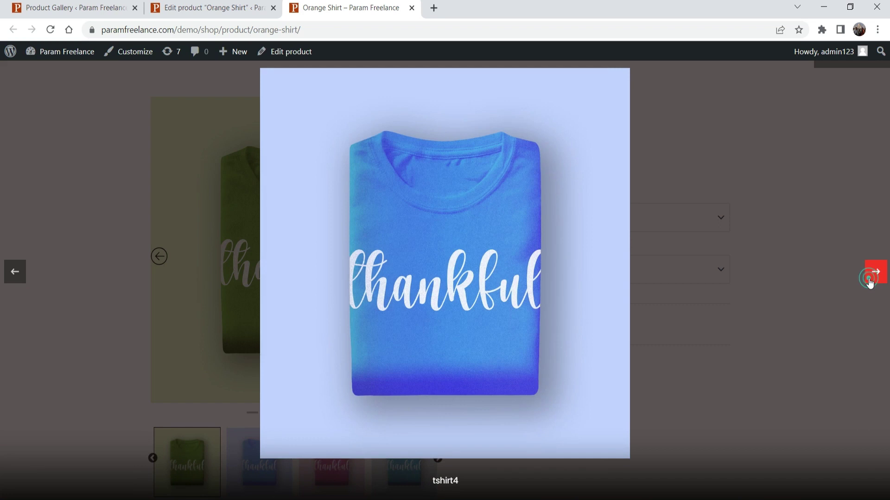
left_click(869, 282)
left_click(796, 180)
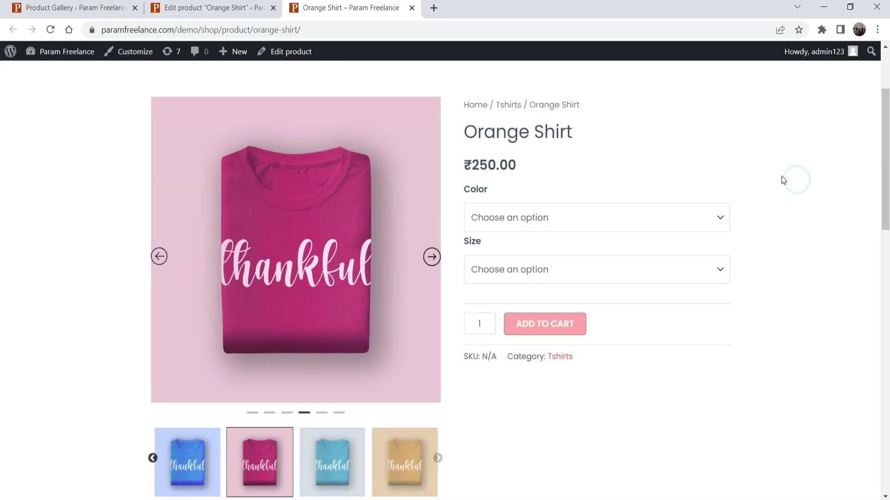
left_click(62, 6)
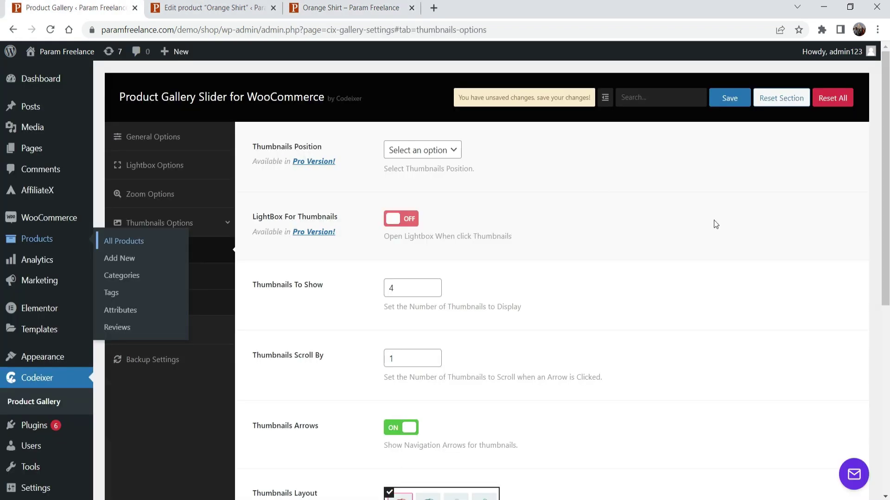
Step: Open the gallery's General Options and compare them with the Orange Shirt product slider
left_click(163, 141)
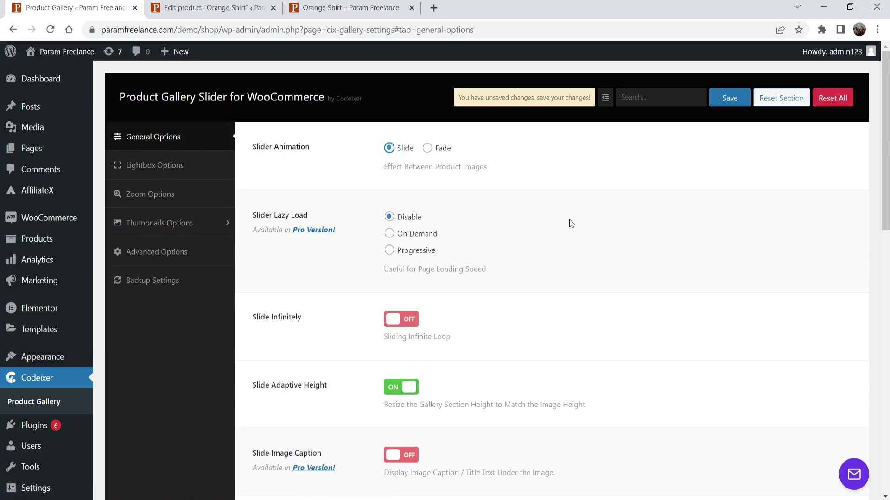
left_click(324, 12)
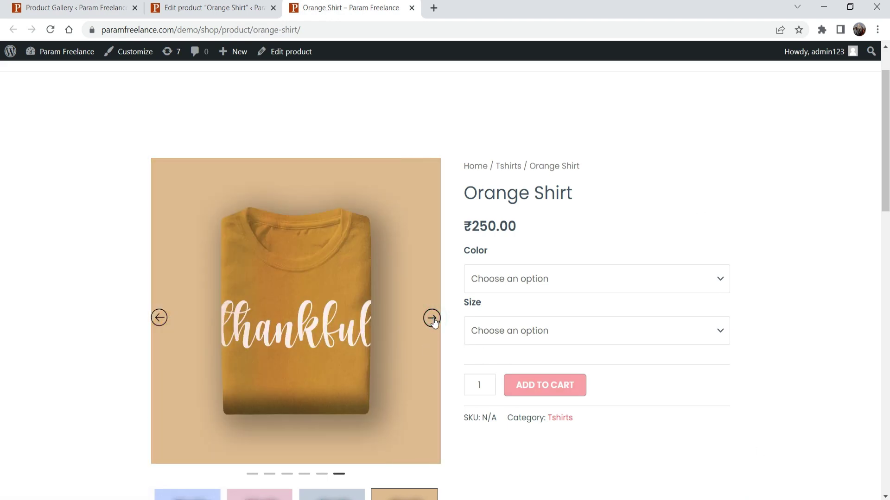
left_click(431, 319)
left_click(162, 319)
left_click(162, 320)
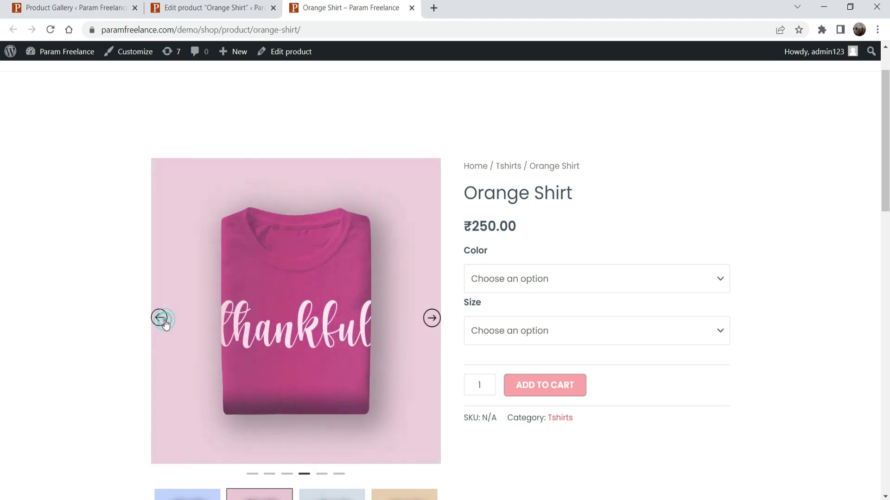
left_click(70, 7)
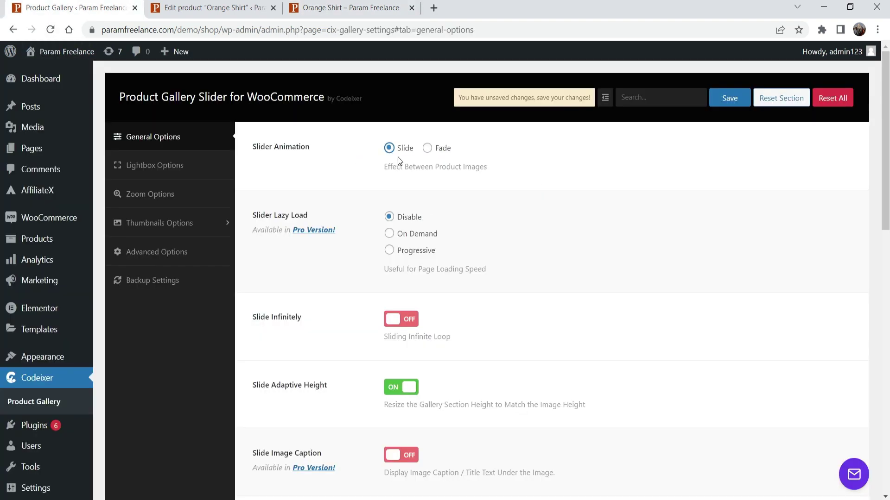
Step: Switch the Dots toggle to OFF in General Options, leaving navigation arrows on
scroll(571, 265, "down", 3)
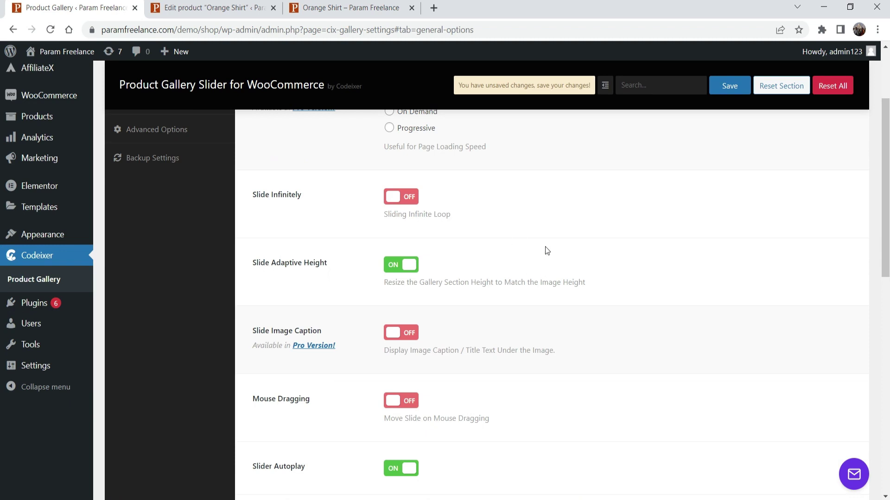
scroll(545, 246, "down", 4)
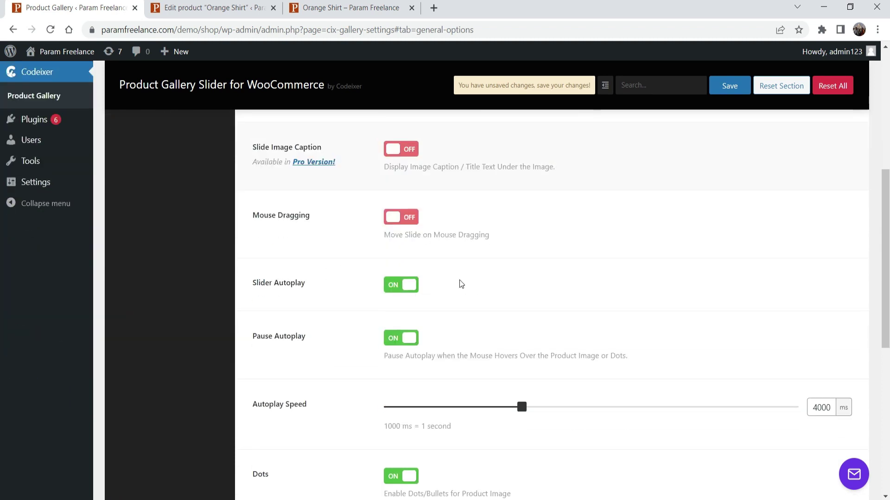
scroll(526, 260, "down", 3)
scroll(417, 287, "down", 3)
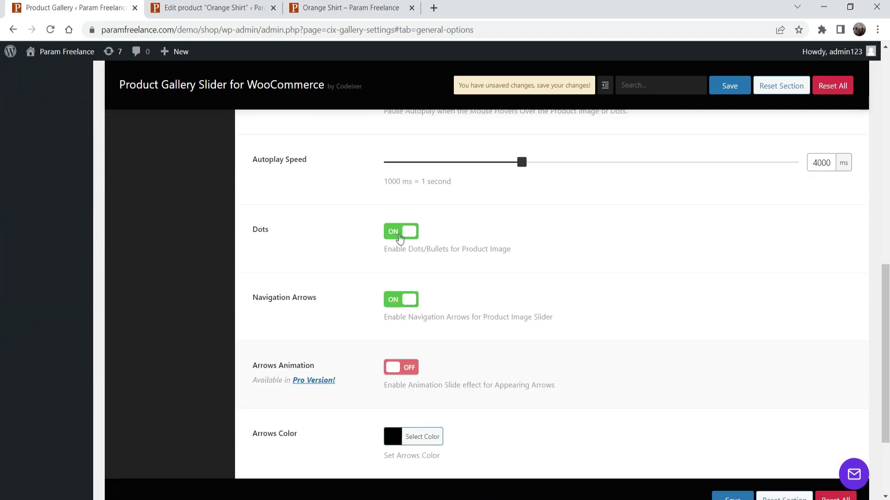
left_click(329, 12)
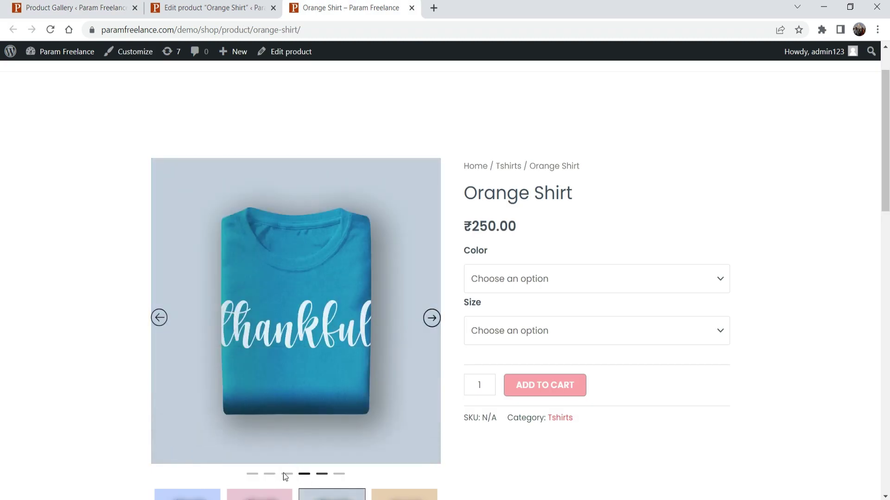
left_click(68, 9)
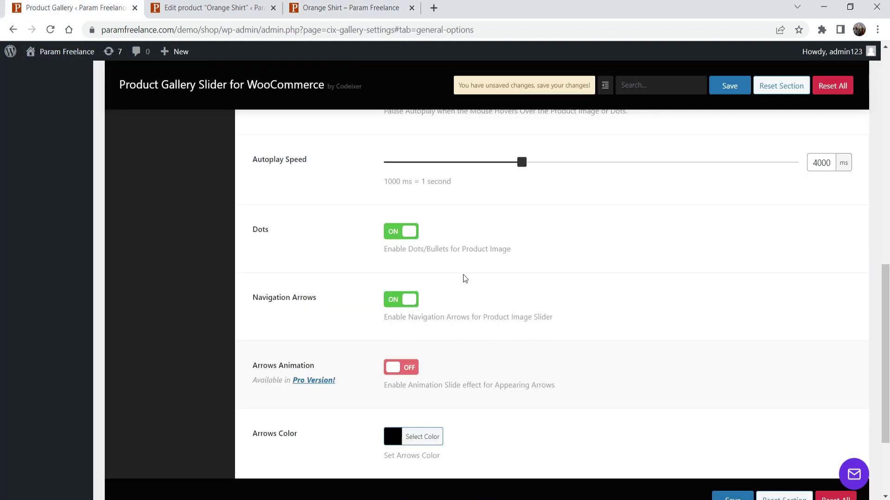
left_click(393, 234)
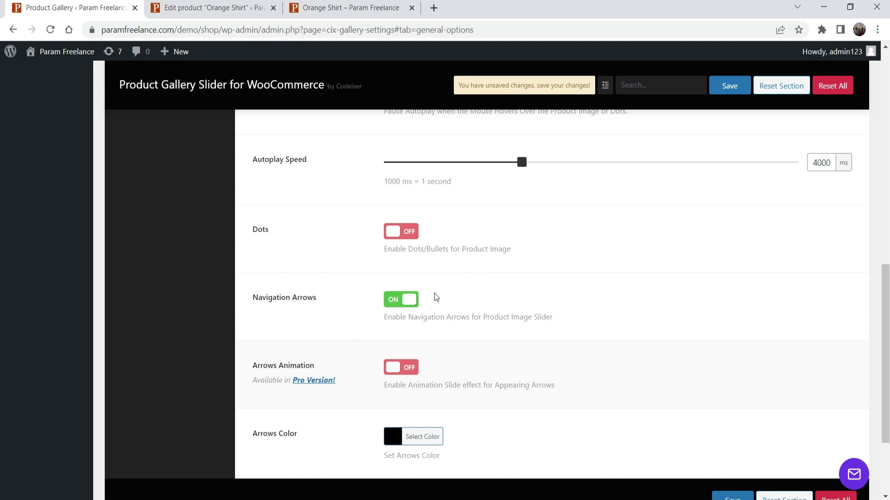
Step: Check the Orange Shirt product page slider, then return to the Product Gallery settings
scroll(487, 278, "down", 3)
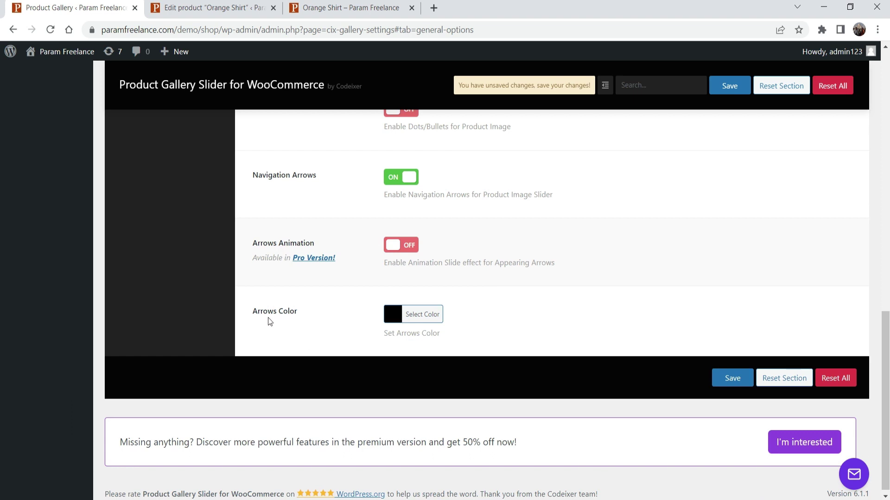
left_click(347, 8)
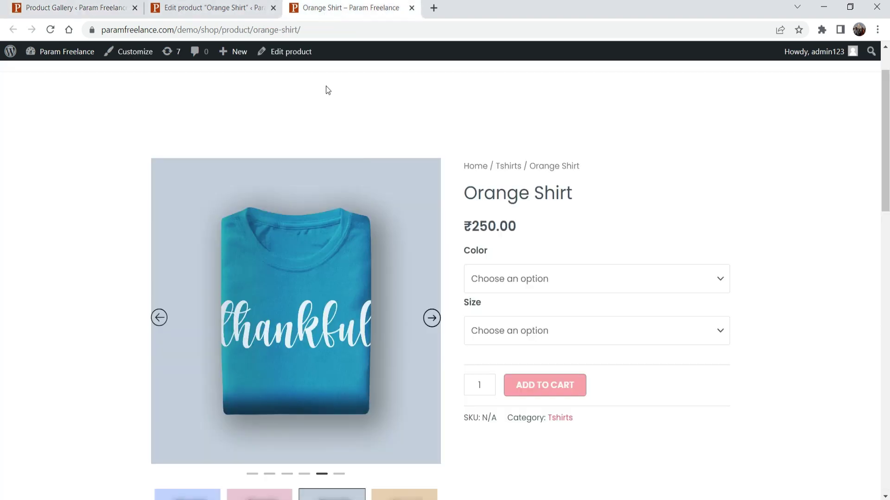
left_click(75, 7)
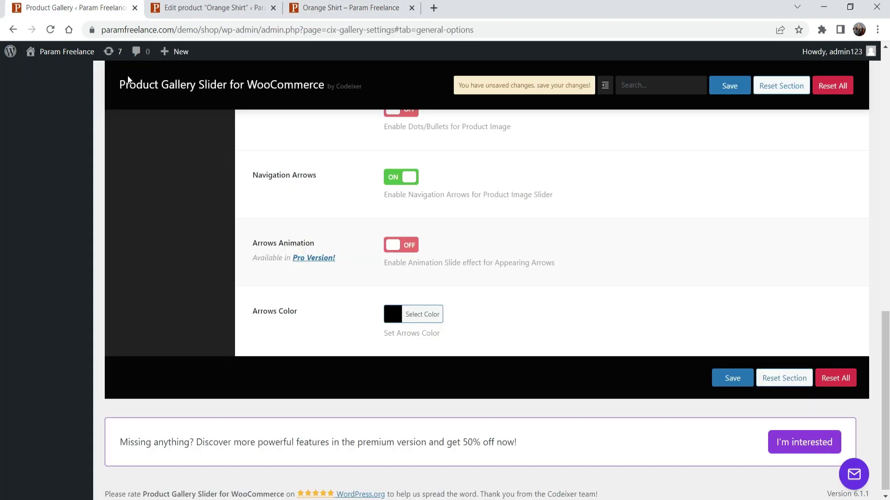
scroll(397, 278, "up", 15)
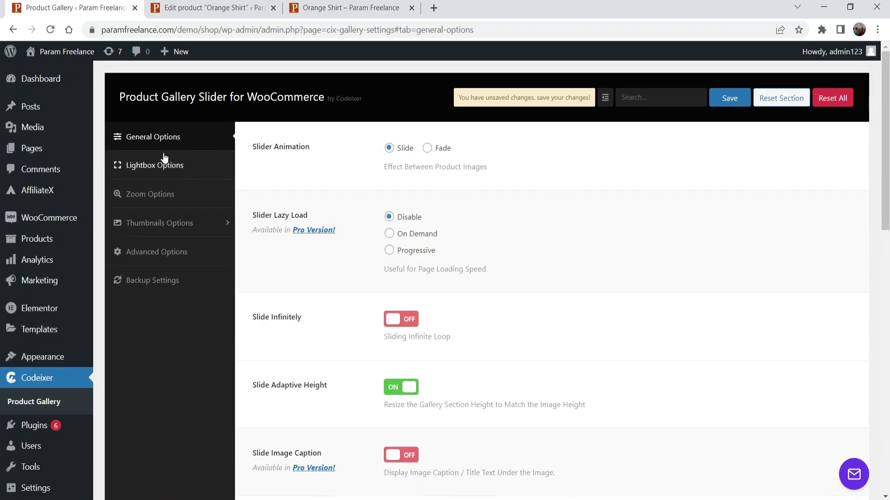
Step: Set the Lightbox Background in Lightbox Options to a blue-purple shade
left_click(155, 165)
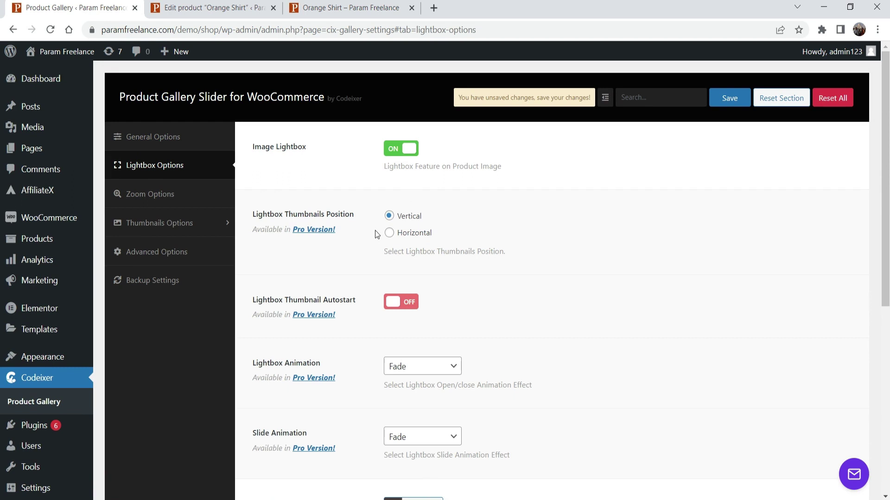
scroll(352, 270, "down", 6)
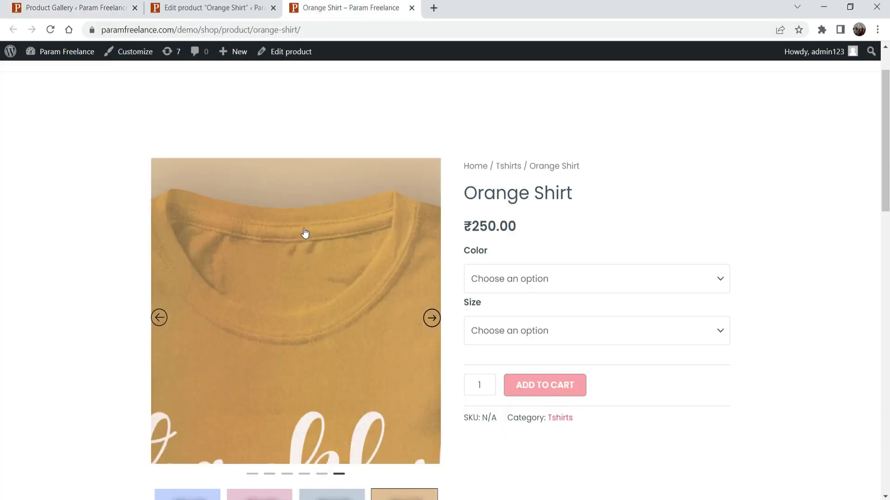
left_click(304, 234)
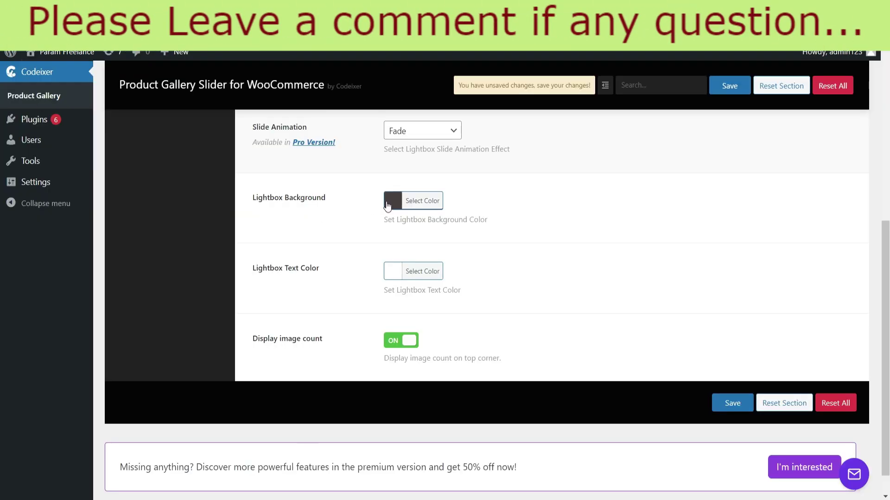
left_click(387, 205)
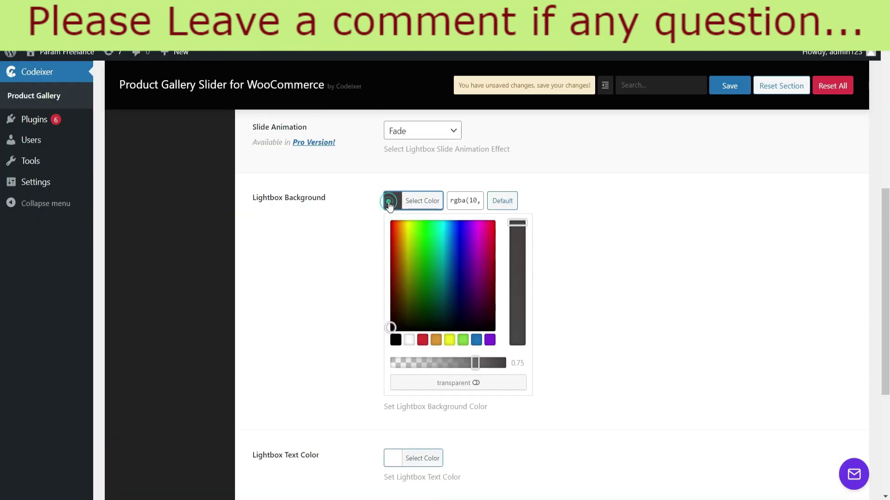
left_click(449, 290)
left_click(459, 286)
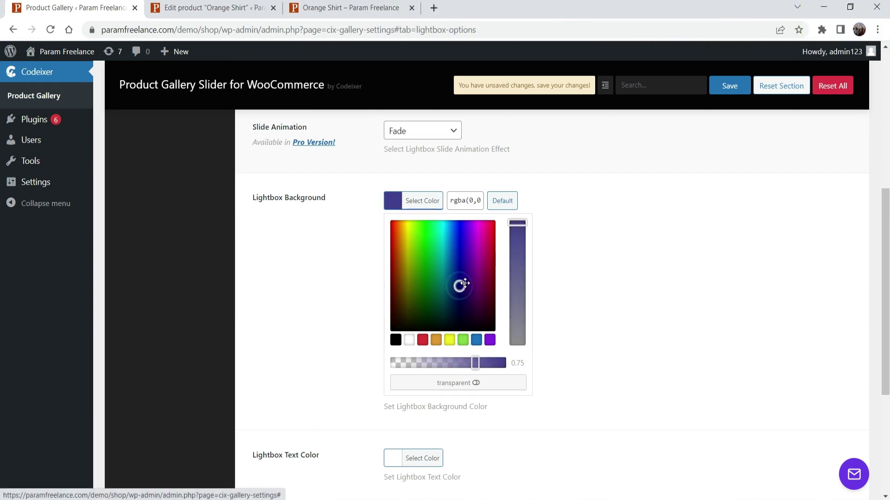
left_click(707, 262)
scroll(644, 272, "up", 4)
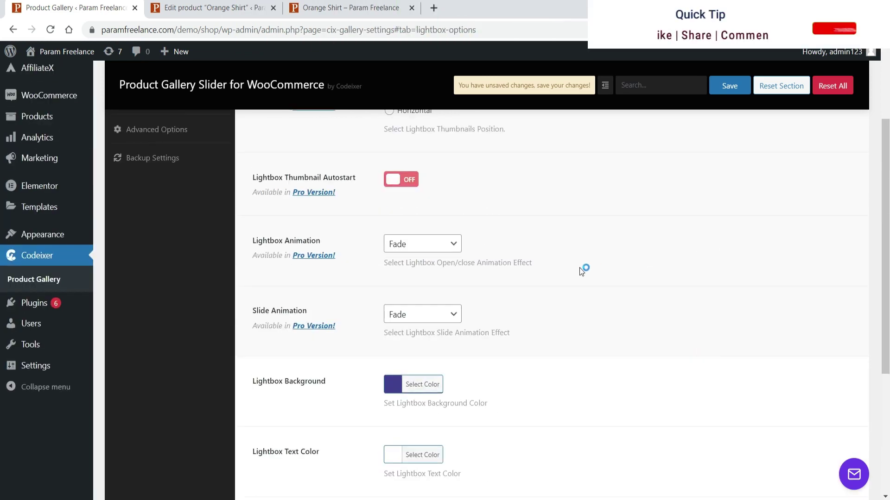
scroll(562, 258, "down", 1)
scroll(562, 258, "up", 4)
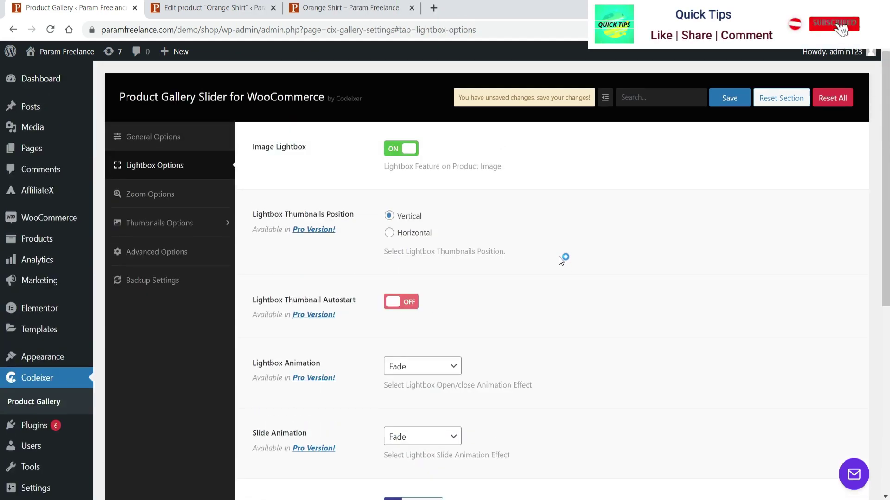
Step: Increase desktop Thumbnails To Show from 4 to 5 in Thumbnails Options
left_click(166, 194)
left_click(163, 226)
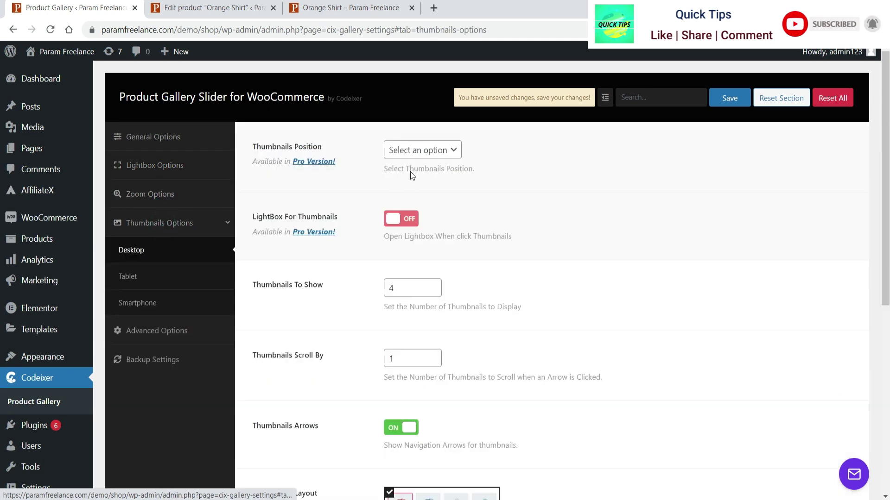
scroll(299, 238, "down", 1)
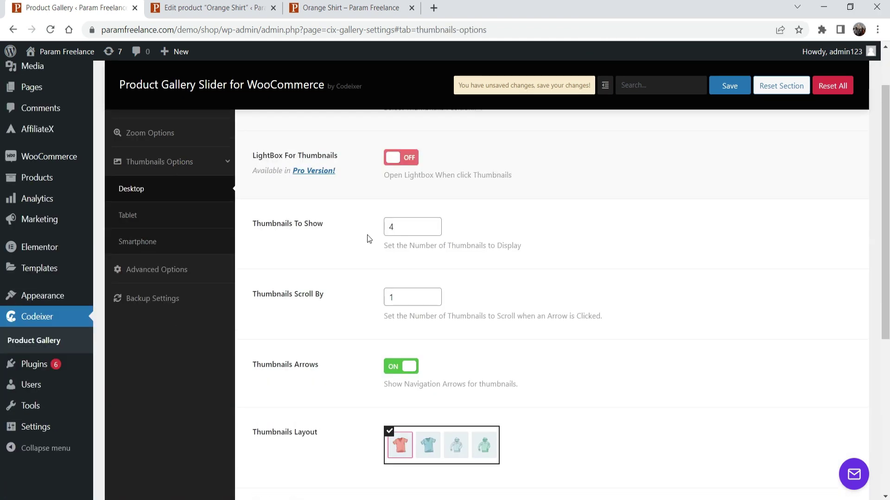
left_click(340, 8)
left_click(585, 225)
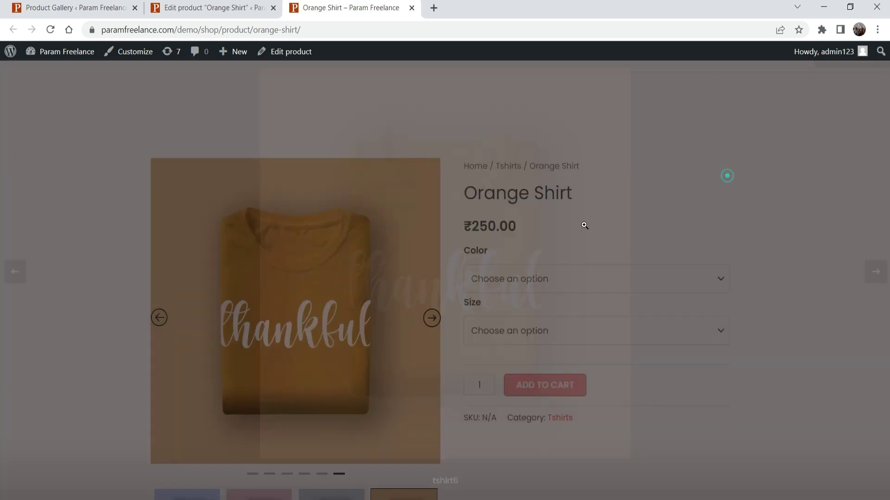
scroll(275, 292, "down", 5)
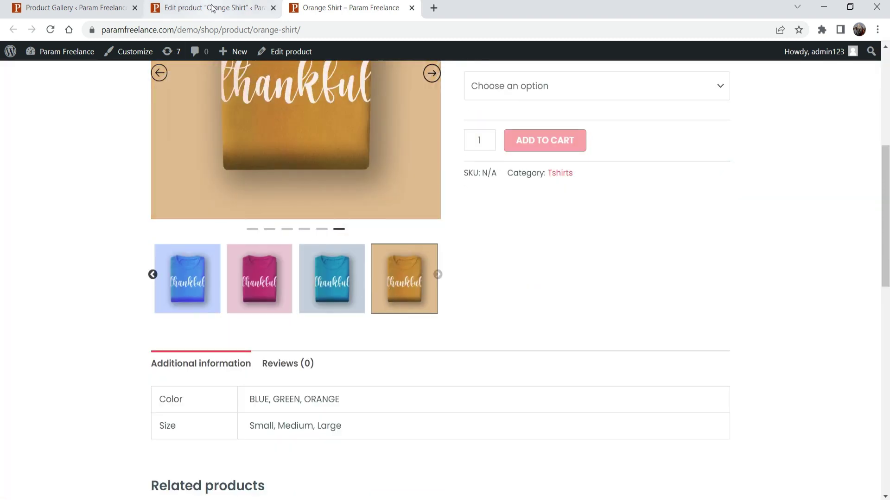
left_click(212, 7)
left_click(74, 7)
left_click(433, 223)
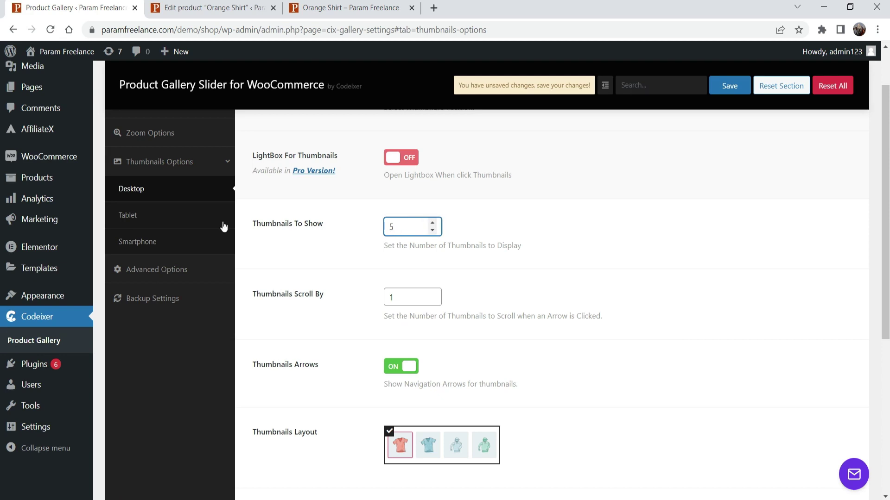
Step: Review the tablet and smartphone thumbnail counts, then save the gallery slider settings
left_click(148, 214)
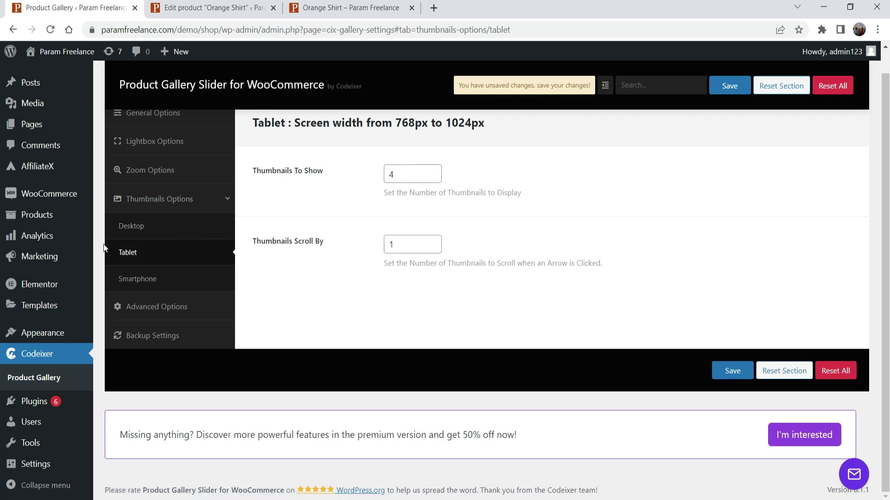
left_click(142, 279)
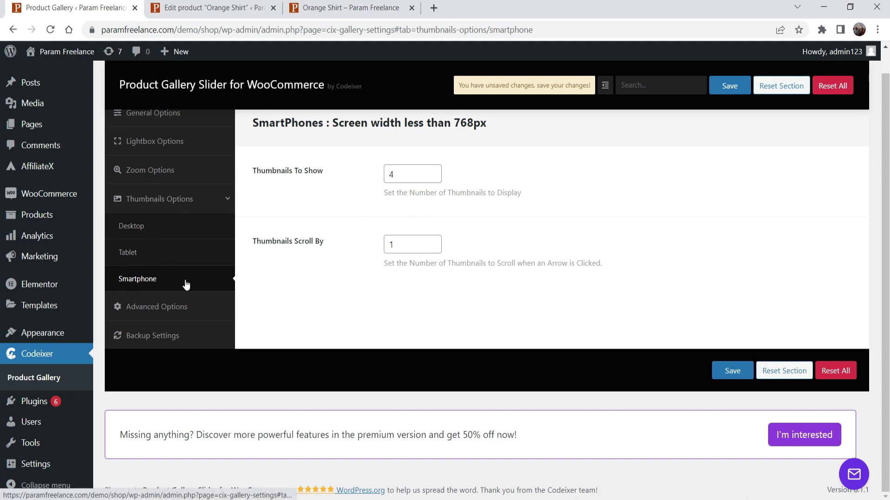
left_click(182, 307)
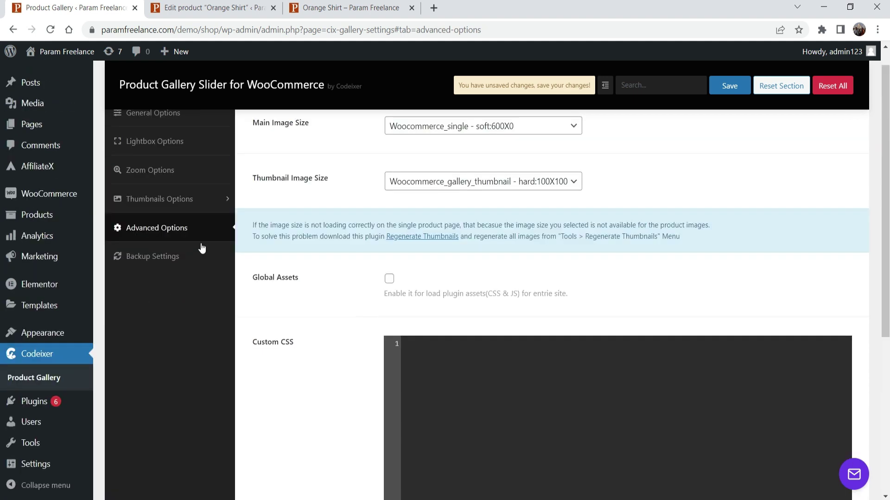
left_click(200, 254)
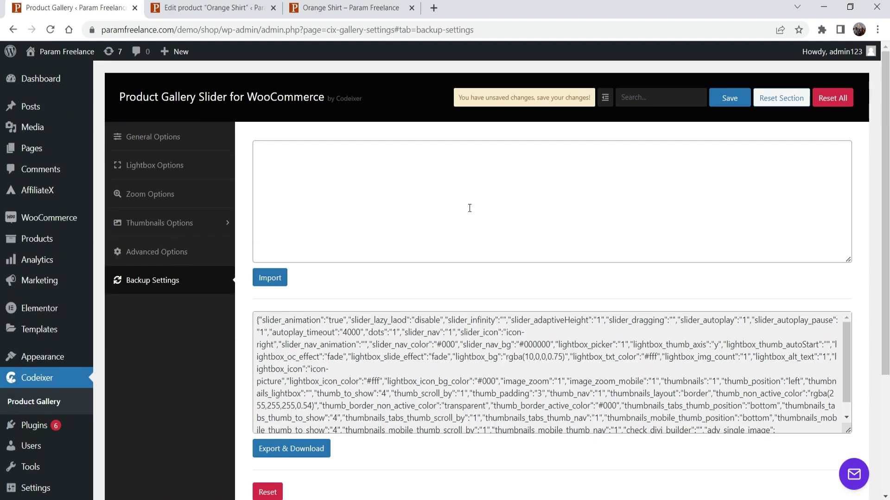
left_click(154, 139)
left_click(730, 103)
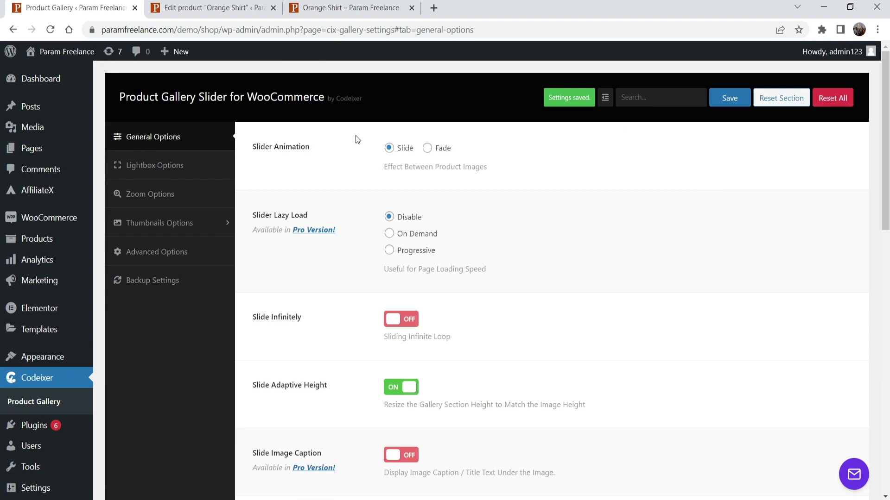
left_click(340, 9)
Step: Reload the Orange Shirt page and step the gallery forward and back through the shirts
scroll(54, 185, "up", 2)
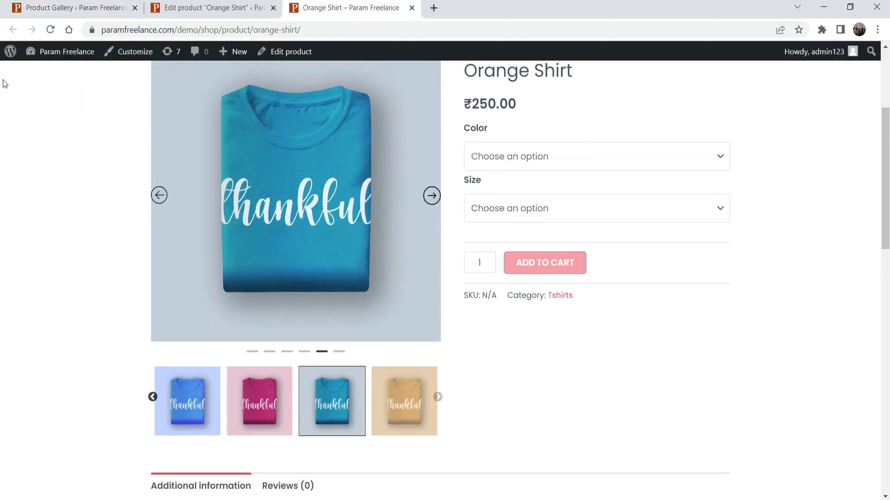
key("F5")
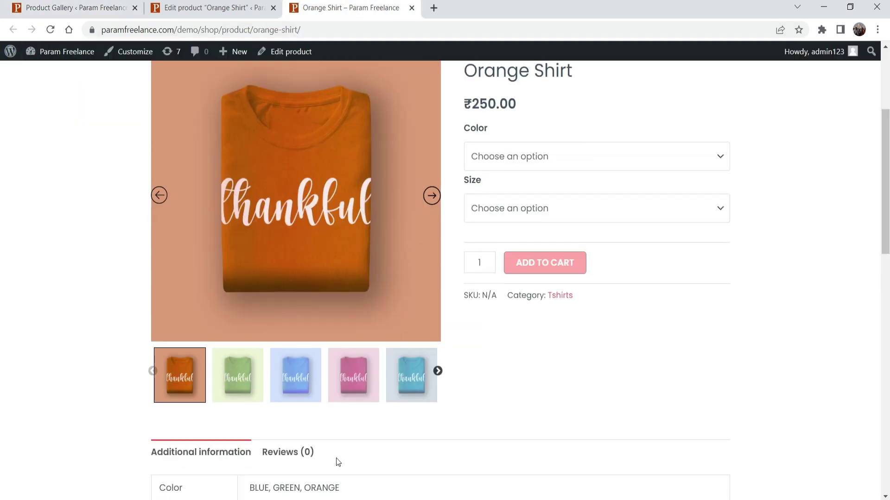
left_click(438, 373)
left_click(438, 373)
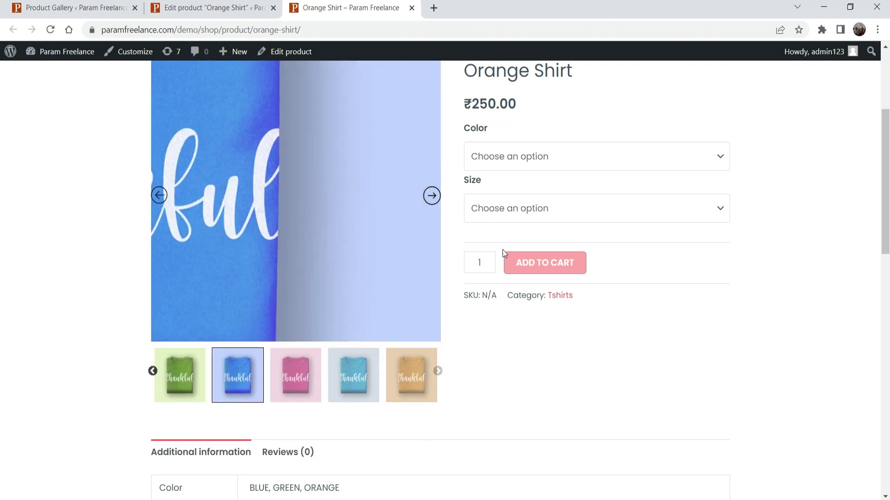
scroll(632, 310, "up", 3)
left_click(436, 319)
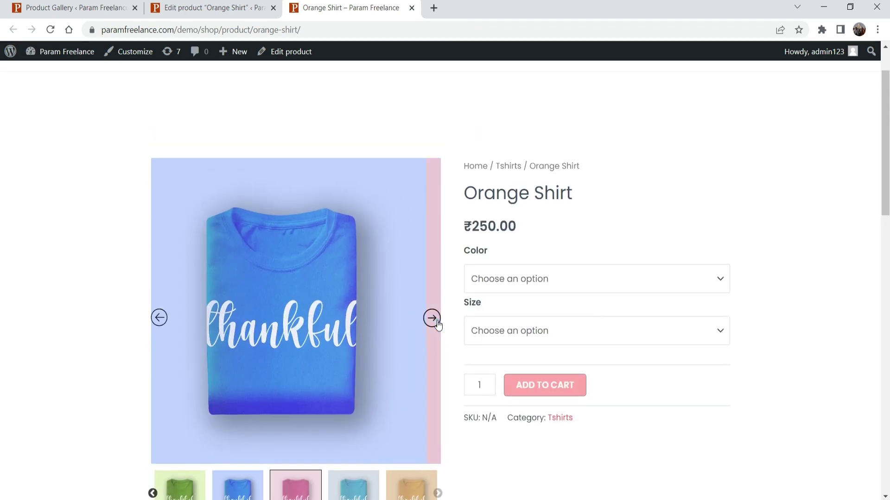
left_click(438, 325)
left_click(438, 324)
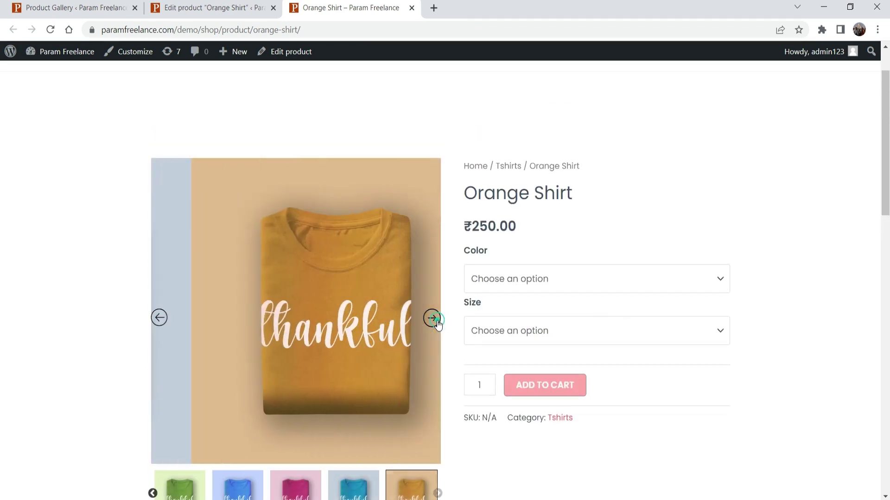
left_click(159, 318)
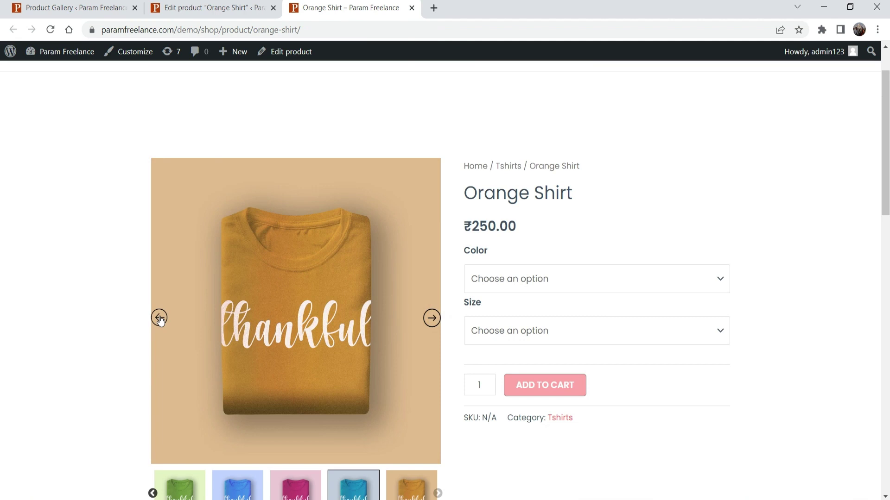
left_click(159, 319)
left_click(159, 319)
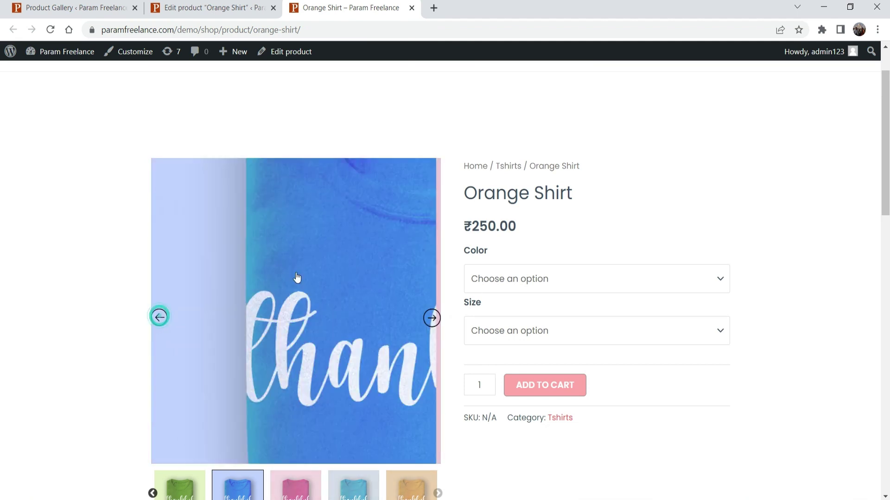
Step: Open the blue shirt image in the purple-background lightbox and close it
left_click(282, 252)
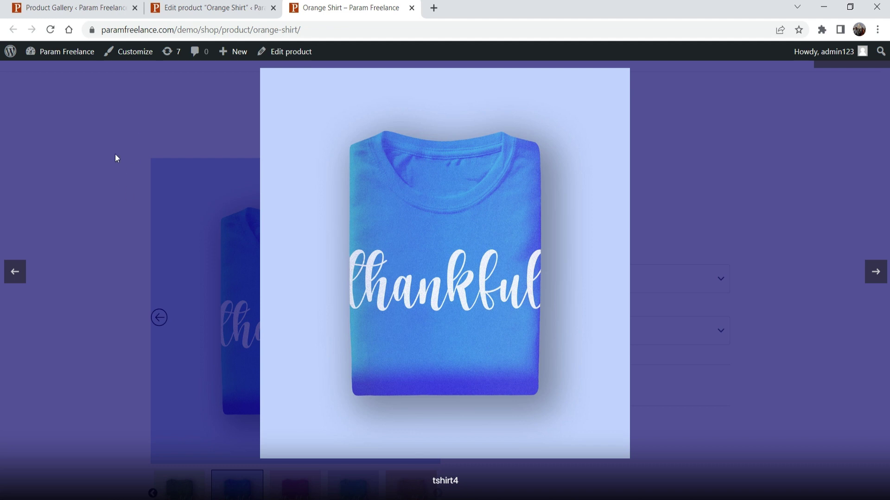
left_click(751, 156)
scroll(749, 157, "down", 4)
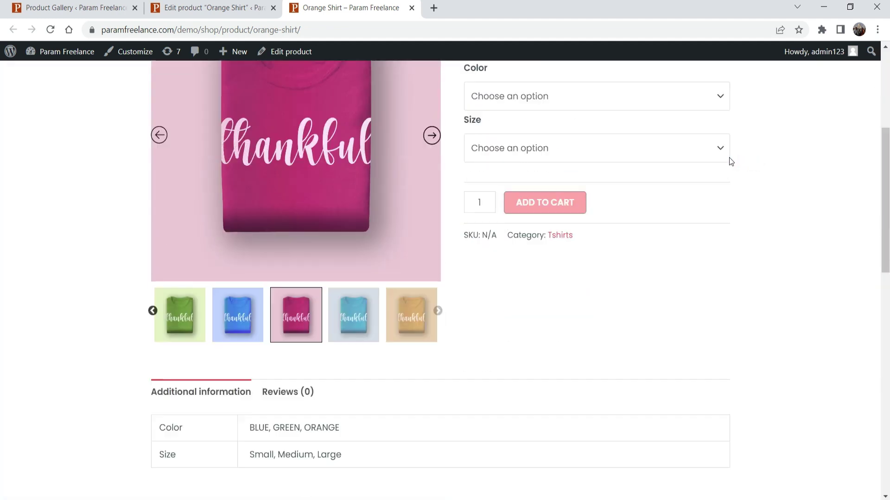
scroll(731, 160, "up", 5)
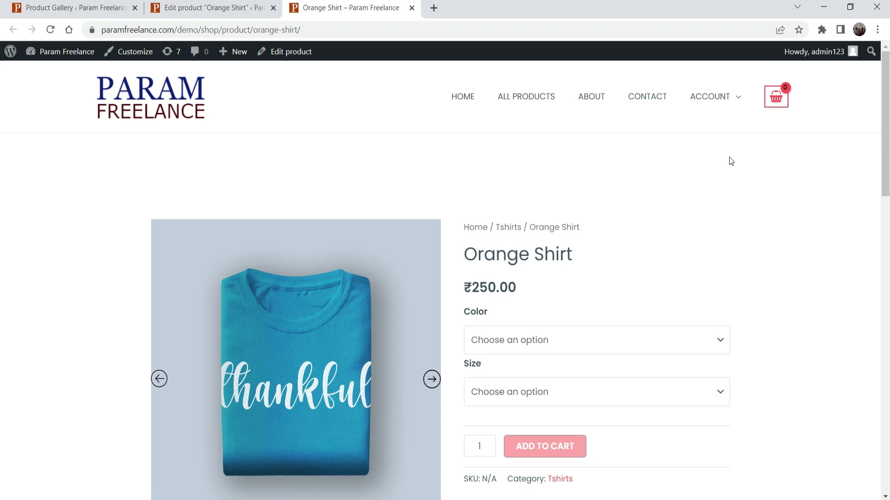
Step: Go back to the gallery plugin settings and open Plugins > Add New
left_click(38, 9)
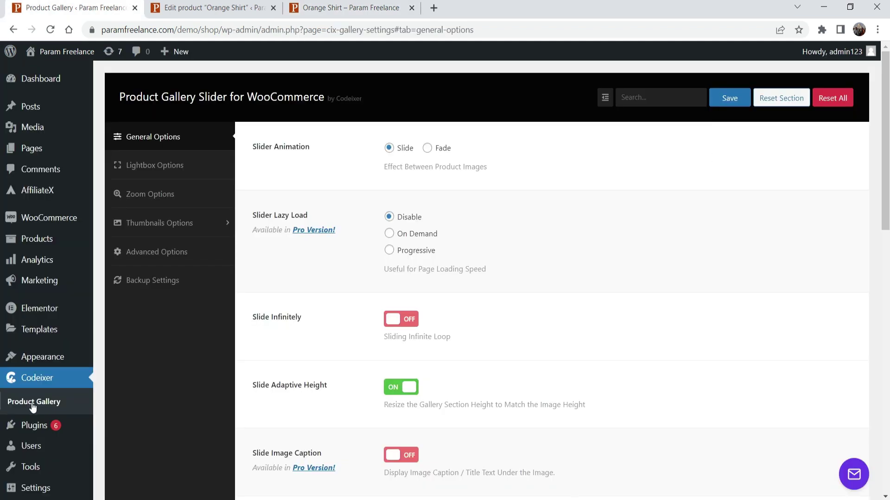
scroll(32, 403, "down", 3)
mouse_move(34, 308)
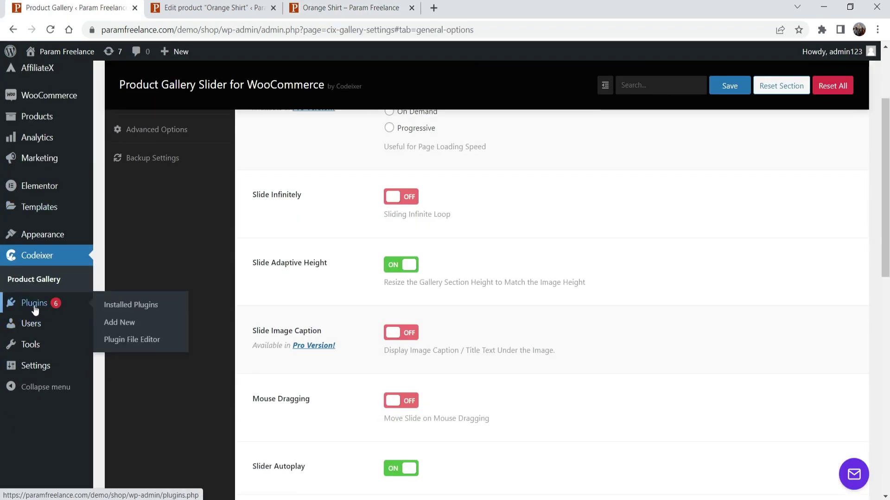
left_click(121, 323)
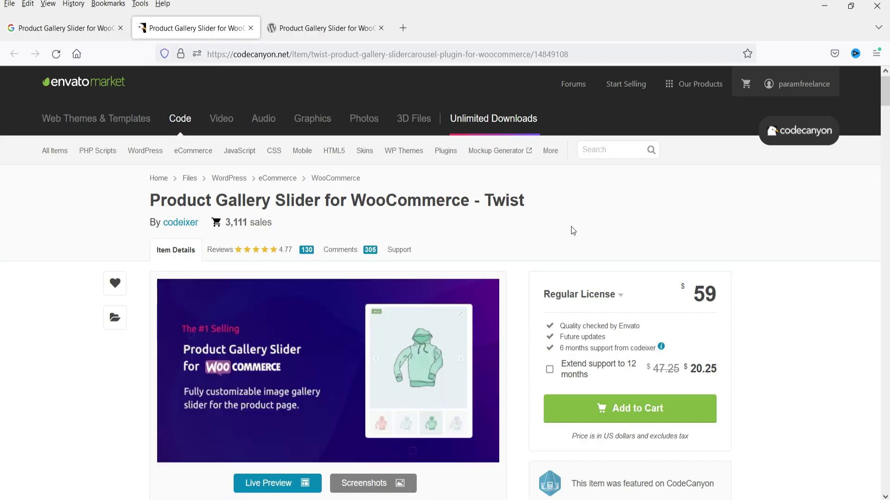
scroll(131, 193, "down", 3)
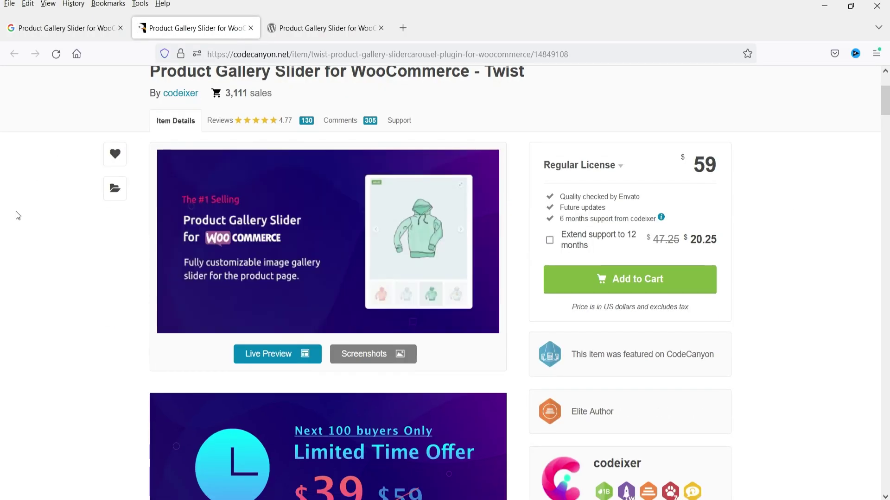
scroll(15, 212, "up", 3)
left_click_drag(537, 216, 470, 207)
left_click(46, 251)
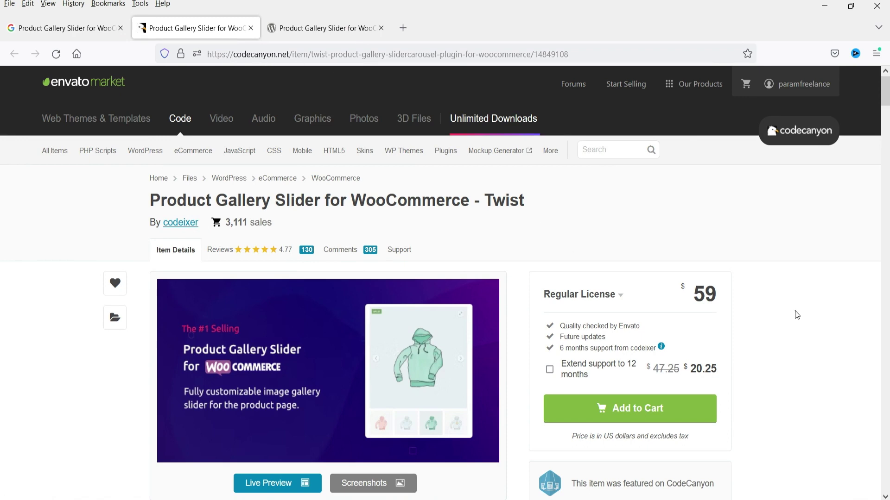
scroll(680, 210, "down", 3)
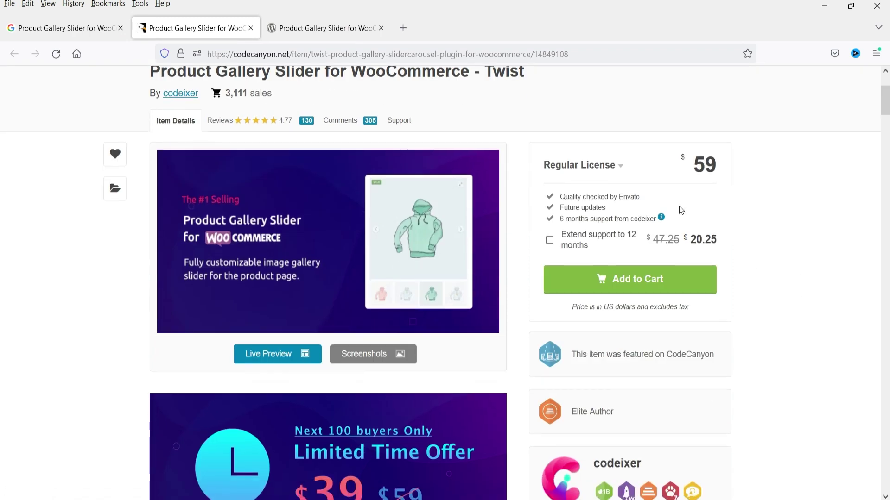
scroll(814, 227, "down", 3)
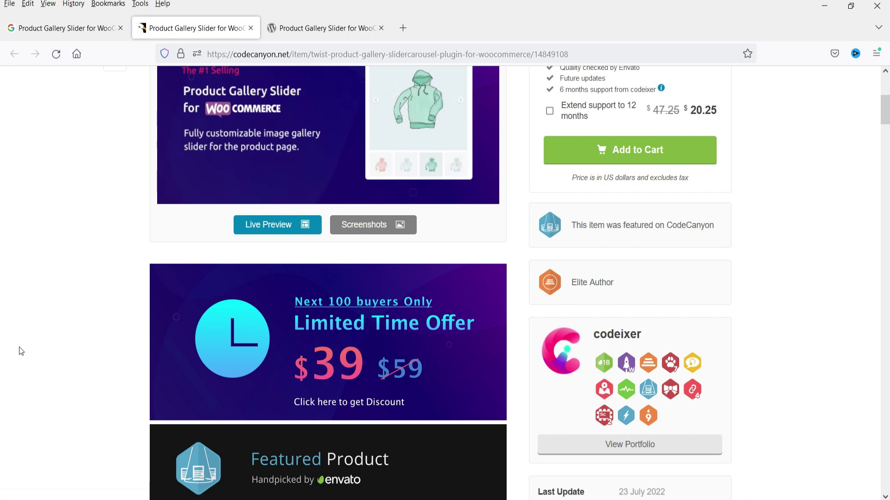
scroll(19, 341, "down", 6)
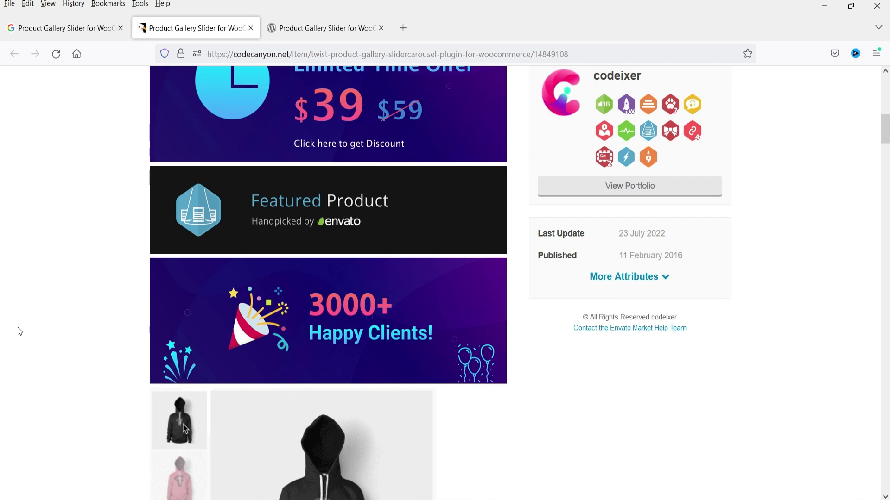
scroll(20, 316, "up", 12)
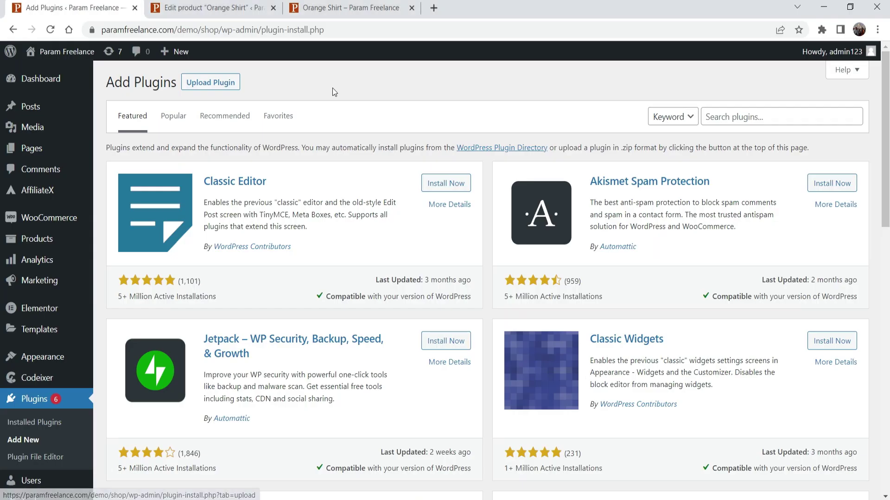
Step: Upload and install the twist.zip plugin archive via Upload Plugin
left_click(226, 82)
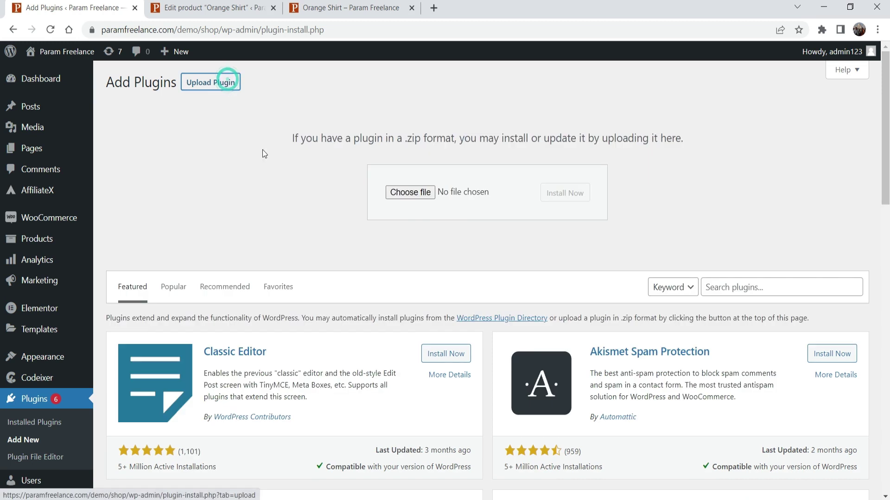
left_click(411, 191)
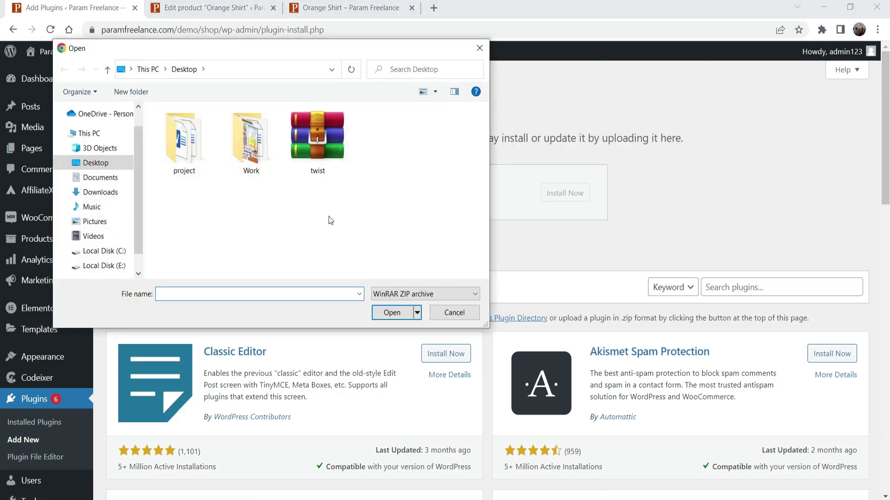
double_click(324, 150)
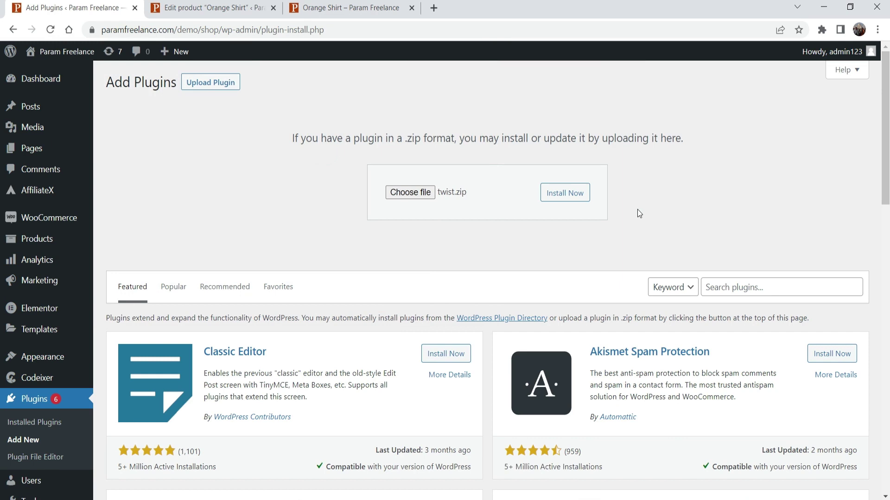
left_click(581, 197)
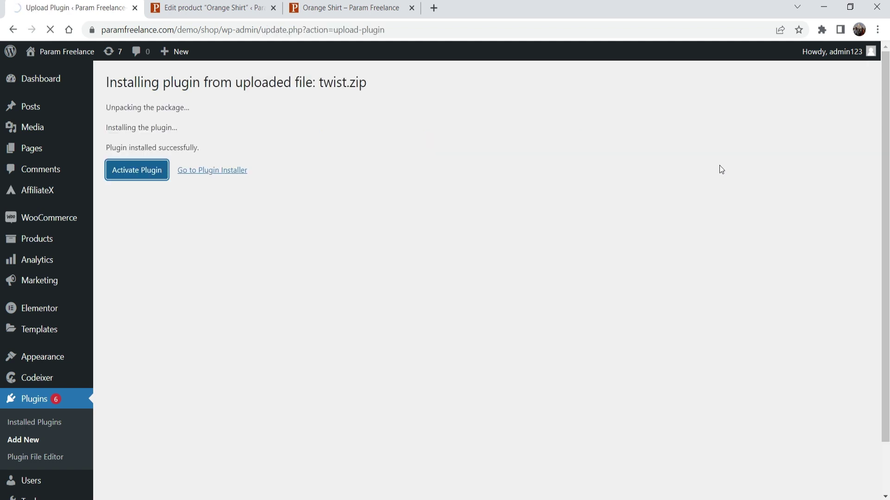
scroll(586, 204, "down", 10)
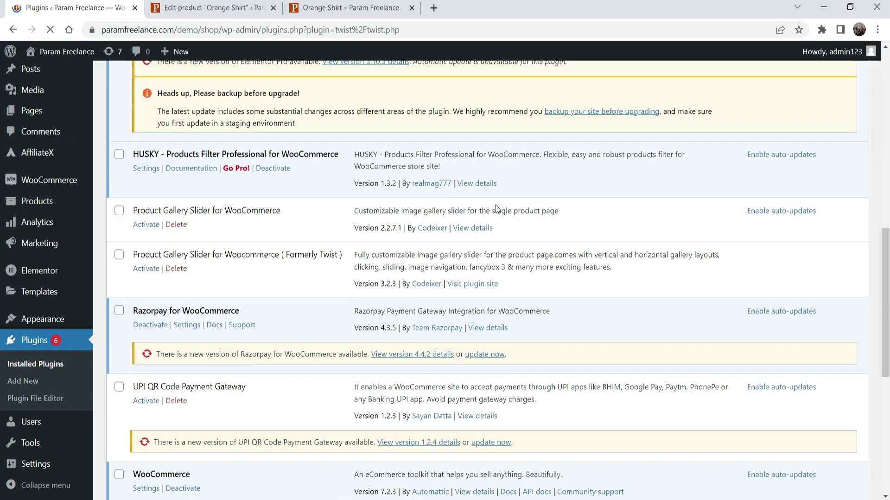
Step: Delete the old Product Gallery Slider, activate the Formerly Twist plugin, and open Codeixer > Product Gallery
left_click(177, 221)
left_click(503, 107)
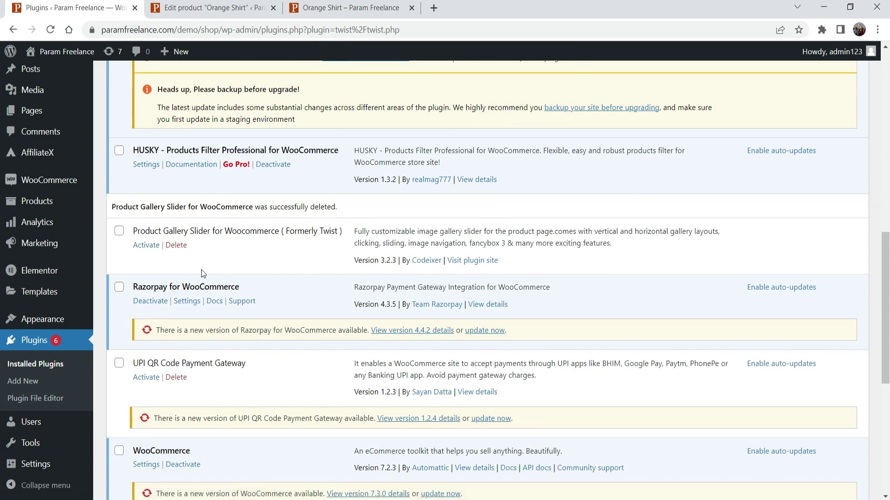
left_click(147, 246)
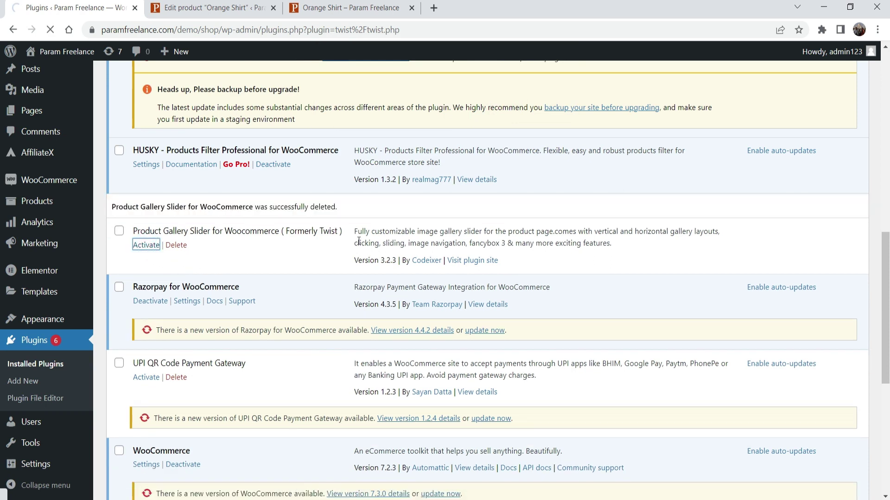
scroll(352, 229, "down", 4)
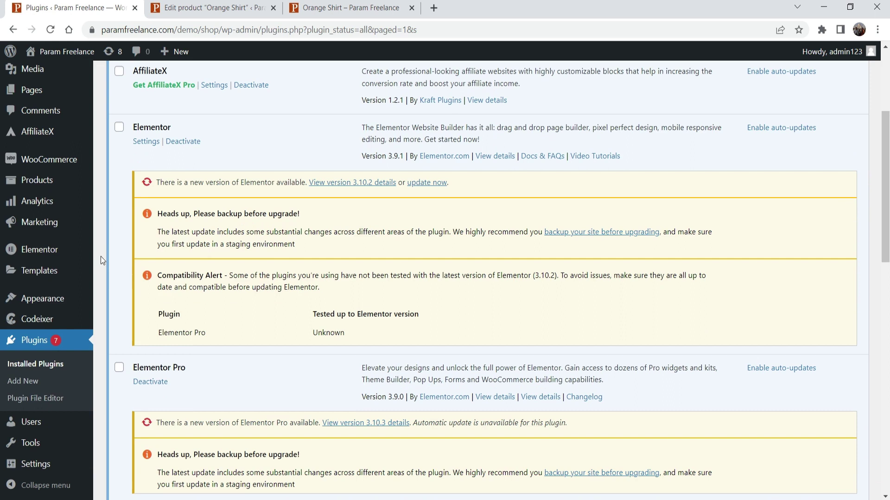
mouse_move(56, 323)
left_click(124, 339)
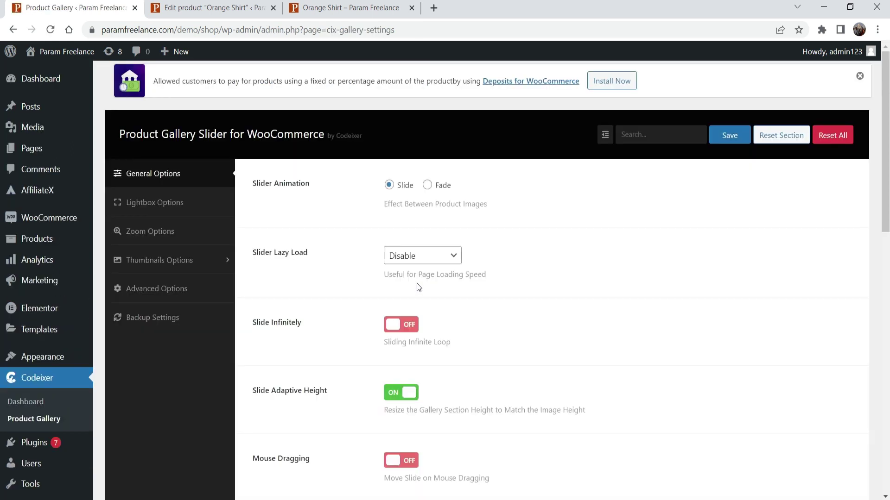
Step: Review the general options, leaving lazy loading unchanged, and show the lightbox settings
left_click(456, 257)
left_click(456, 257)
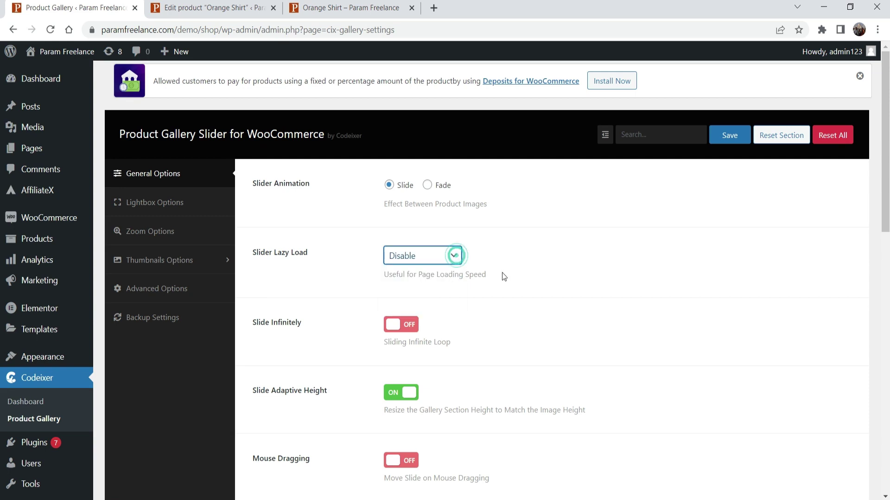
scroll(329, 276, "down", 1)
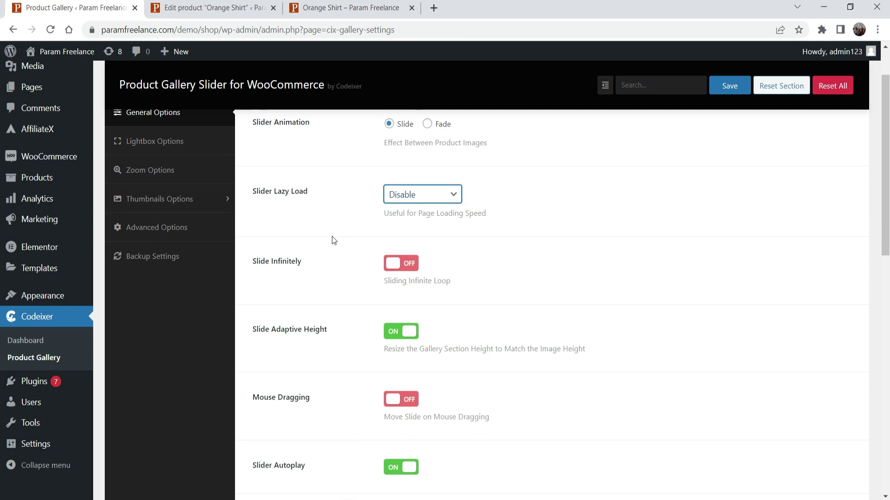
scroll(332, 236, "down", 2)
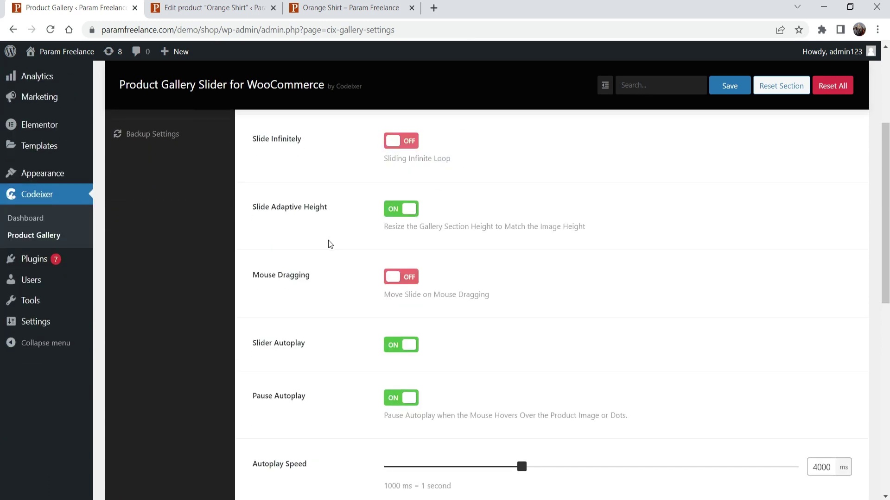
scroll(328, 240, "down", 2)
scroll(327, 246, "up", 5)
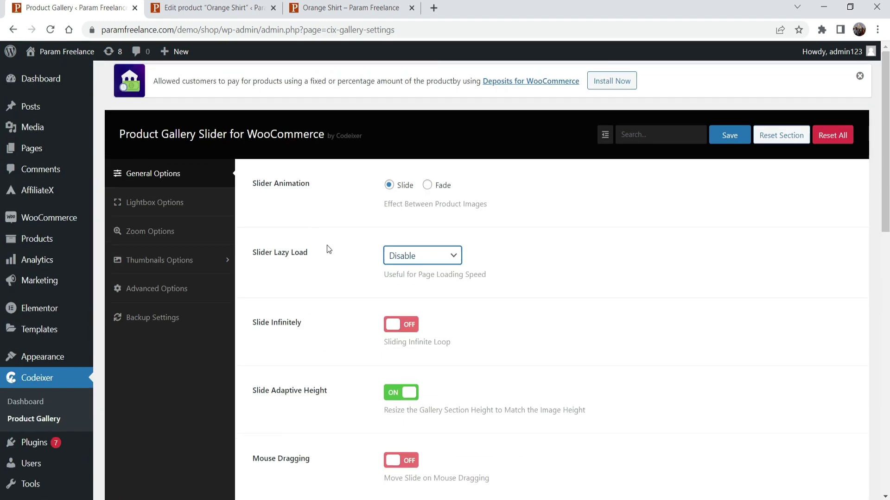
left_click(149, 205)
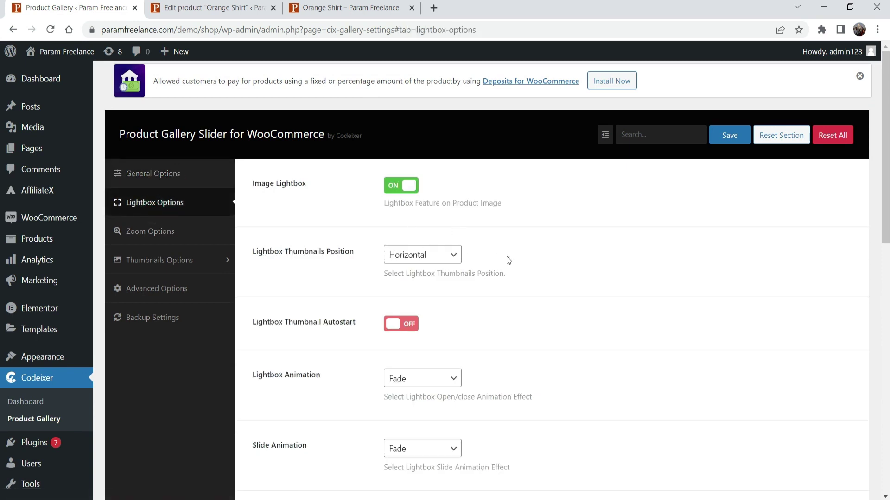
Step: Set desktop Thumbnails Position to Left and save the gallery settings
left_click(151, 260)
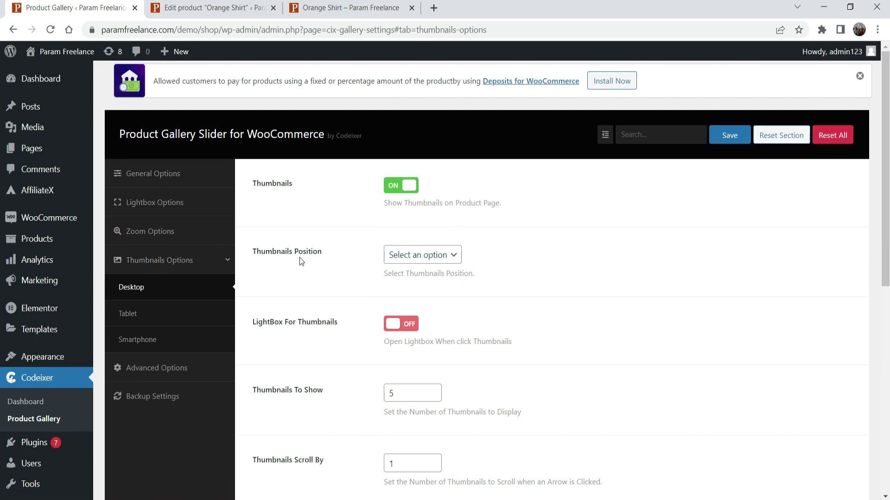
left_click(434, 256)
left_click(348, 8)
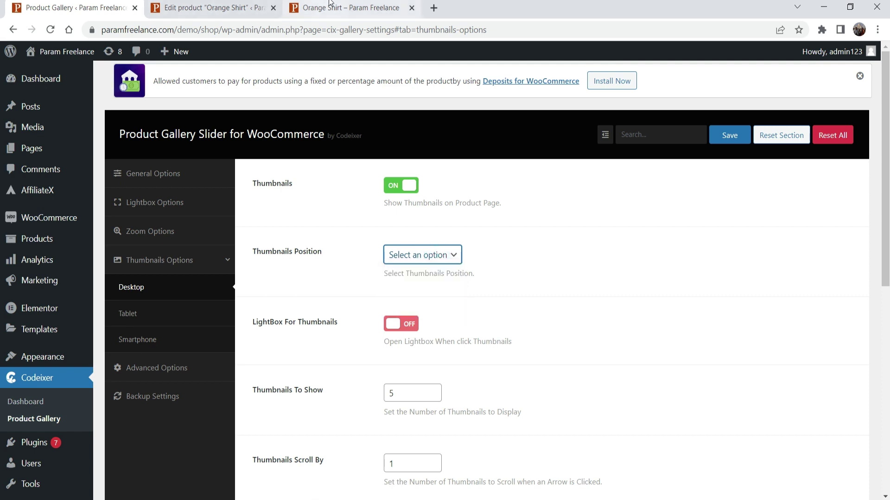
left_click(69, 8)
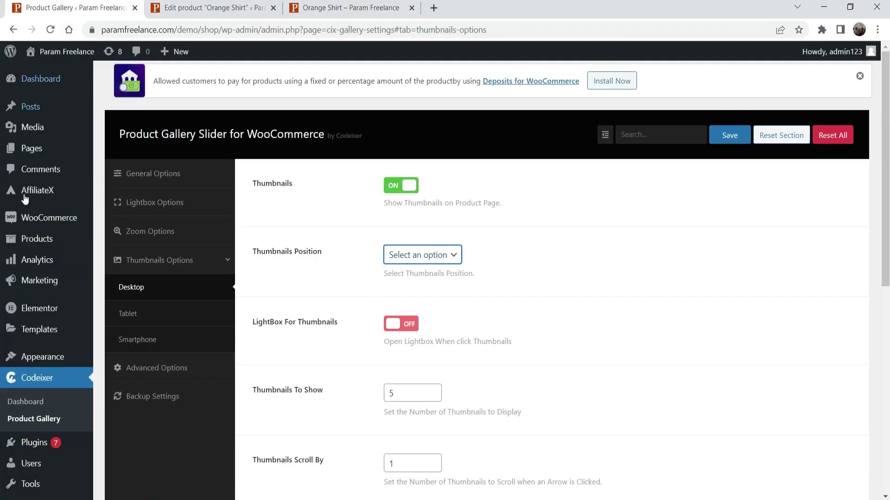
left_click(421, 254)
left_click(424, 297)
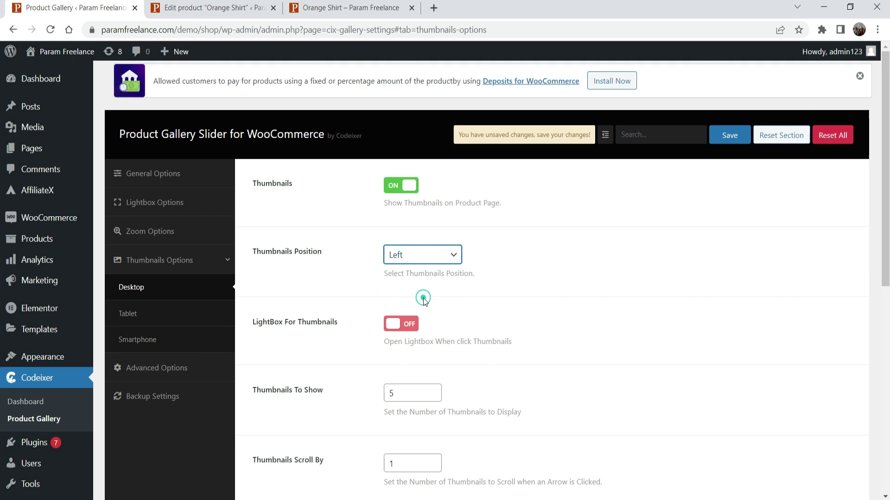
left_click(729, 134)
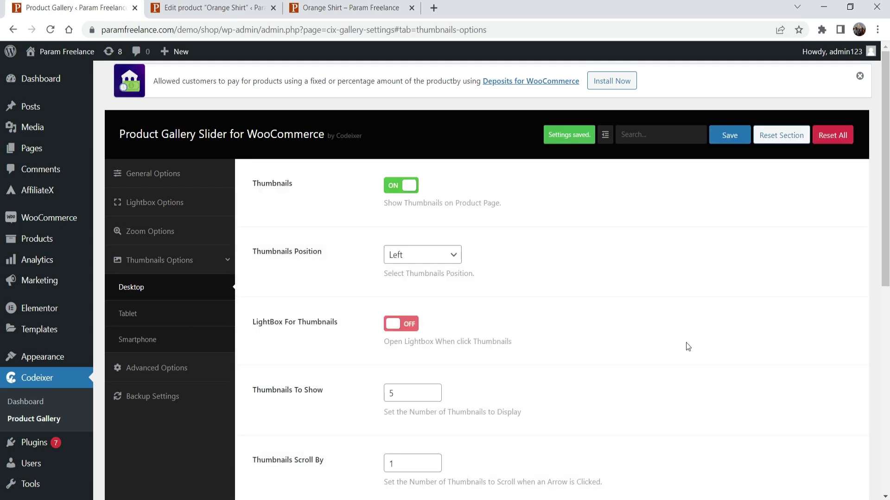
left_click(345, 7)
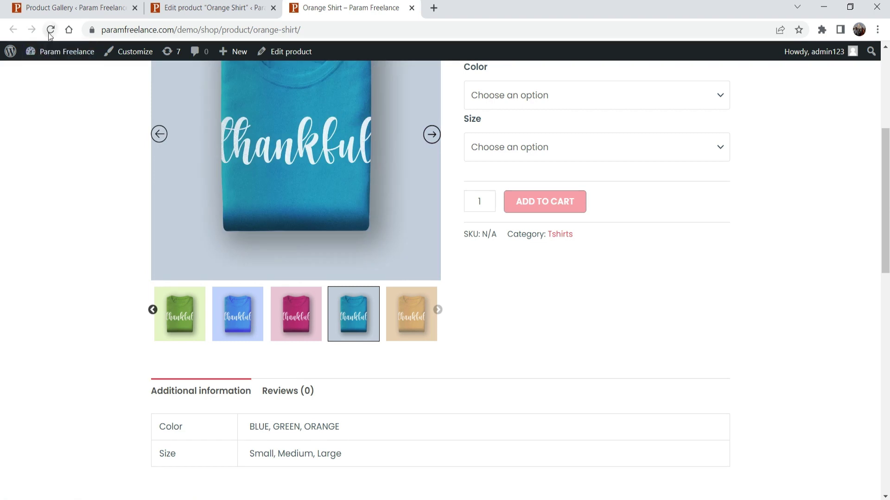
Step: Reload the Orange Shirt page to show thumbnails stacked left, then return to the settings tab
left_click(50, 31)
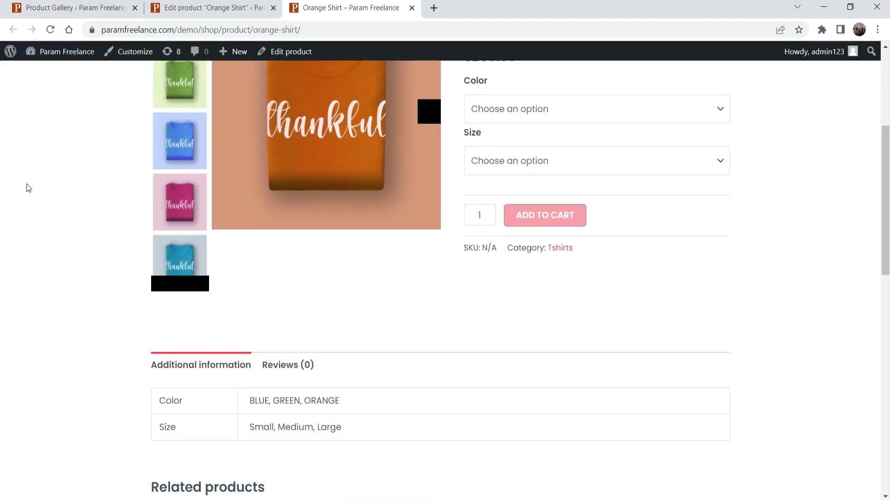
scroll(26, 188, "up", 4)
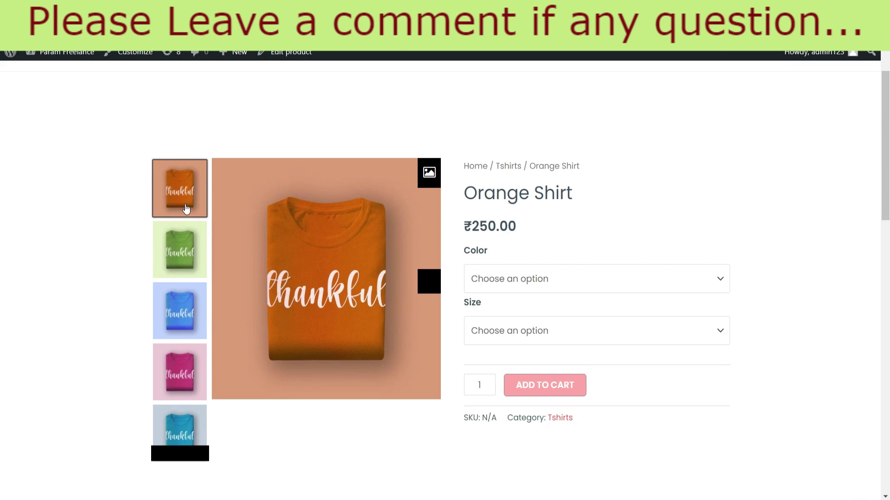
key("ctrl+1")
Step: Set the desktop Thumbnails Position to Right and save the gallery settings
left_click(434, 256)
left_click(186, 262)
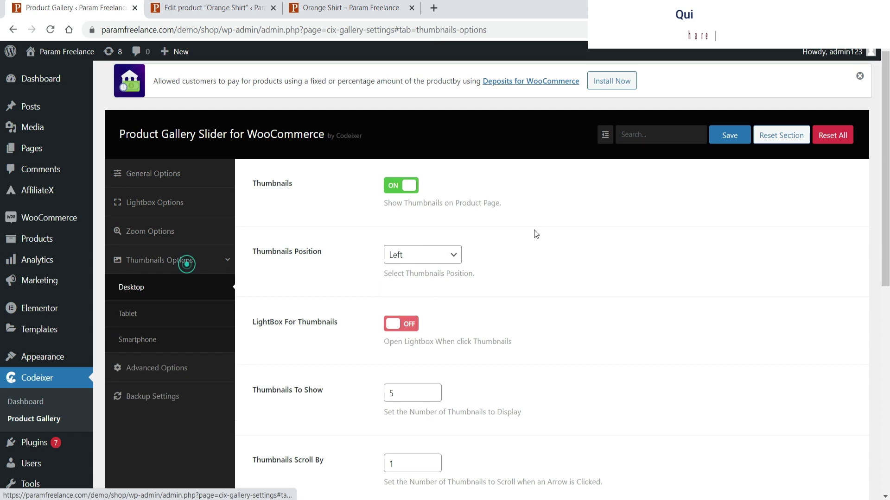
left_click(440, 258)
left_click(424, 308)
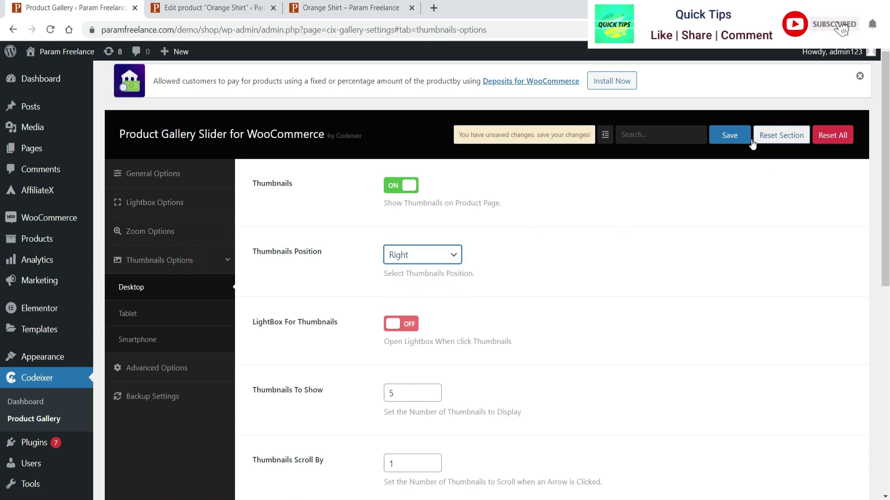
left_click(737, 137)
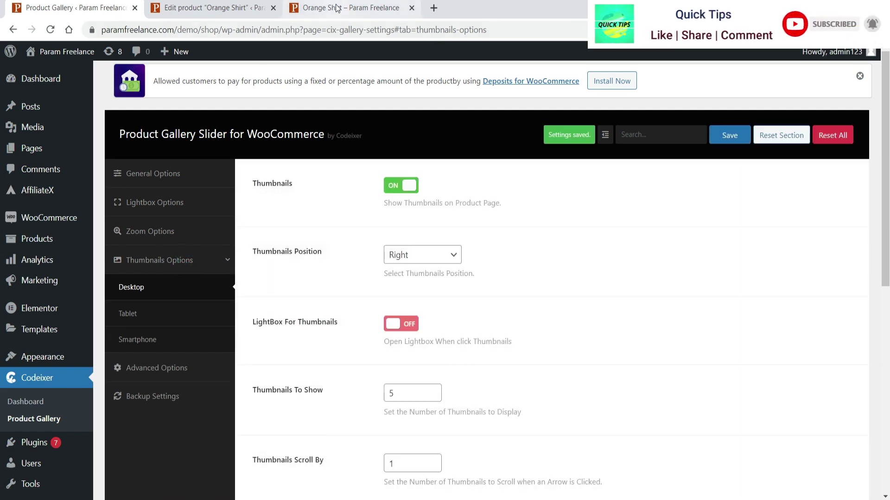
Step: Reload the Orange Shirt page and advance the gallery to check the right-side thumbnails
key("ctrl+3")
left_click(49, 30)
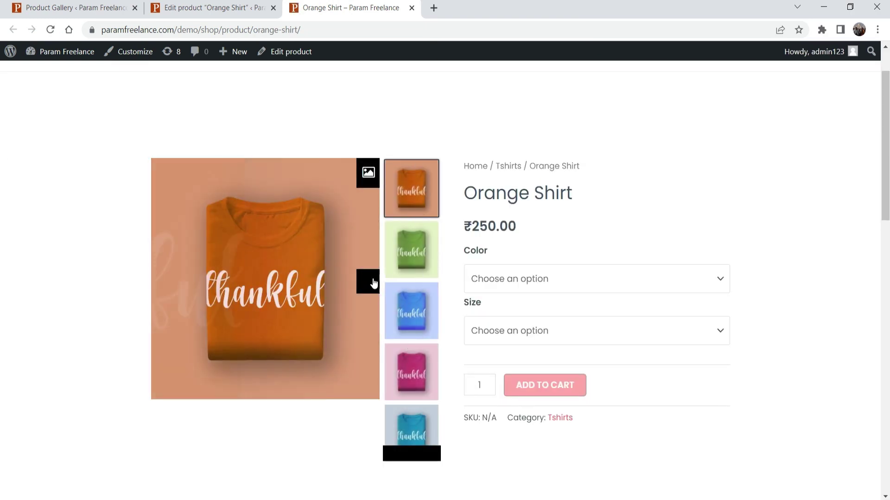
left_click(372, 282)
Step: Change the desktop Thumbnails Position to Bottom and save again
left_click(70, 8)
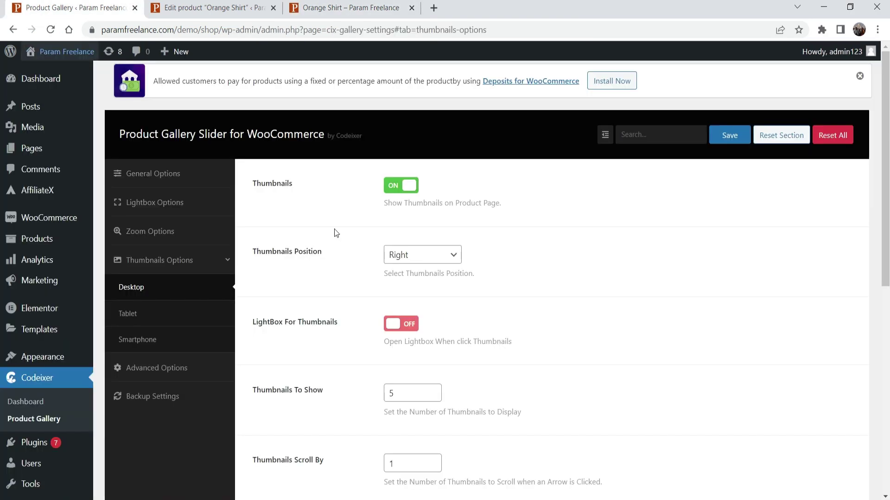
left_click(461, 258)
left_click(421, 282)
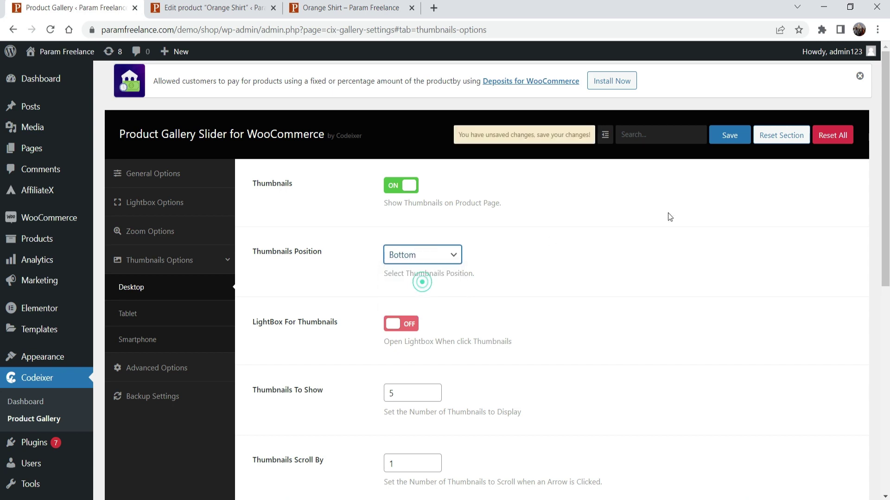
left_click(731, 135)
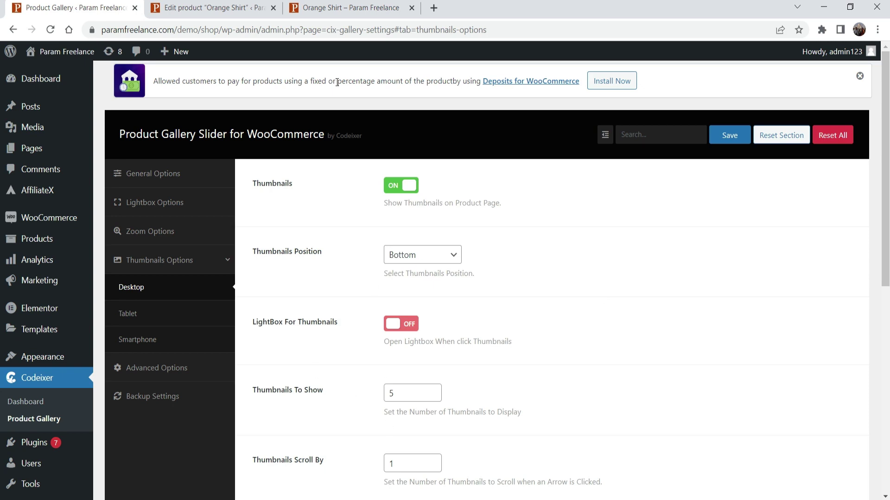
Step: In the Orange Shirt gallery picker, load more media and select the teal-shirt image-03 photo
left_click(209, 9)
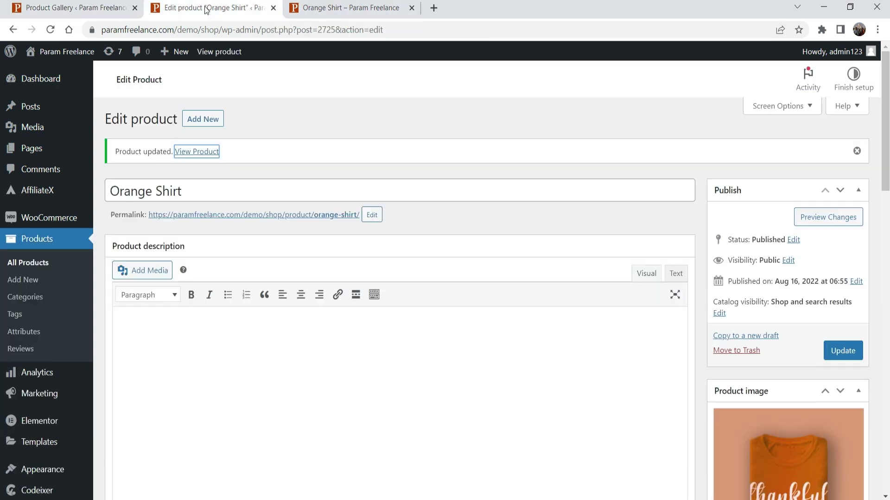
scroll(824, 201, "down", 1)
scroll(824, 200, "down", 5)
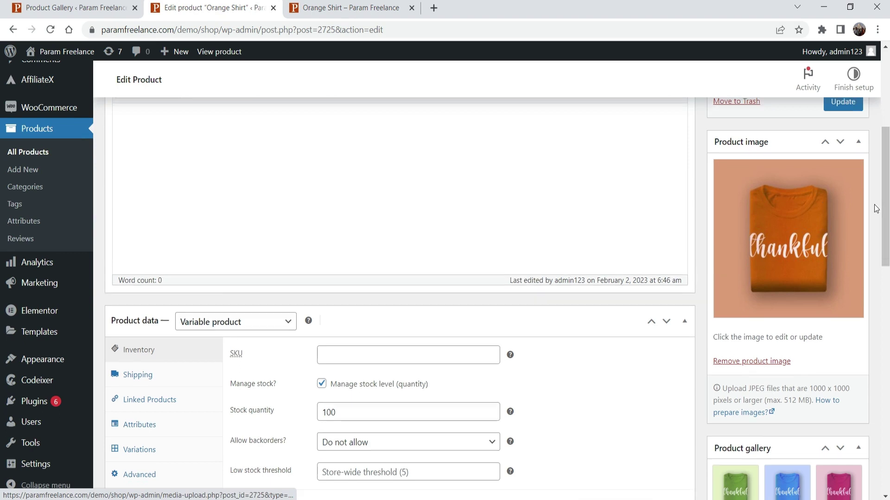
scroll(824, 206, "down", 5)
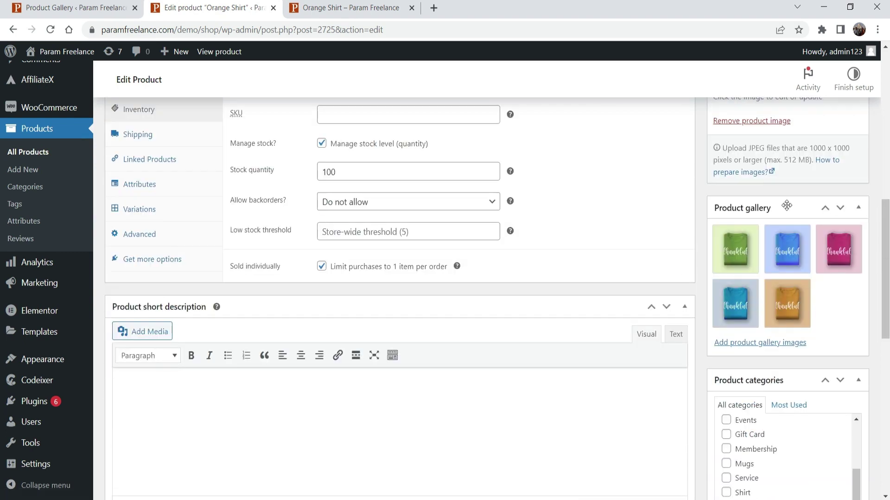
left_click(769, 343)
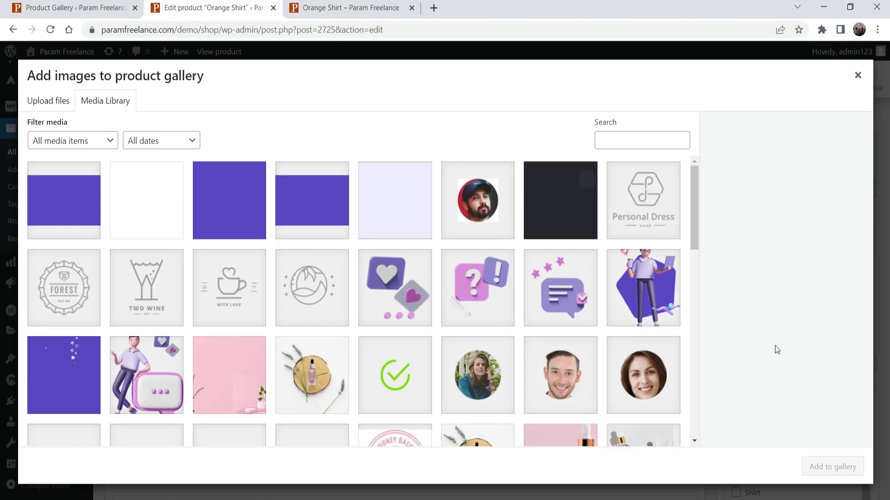
scroll(531, 234, "down", 15)
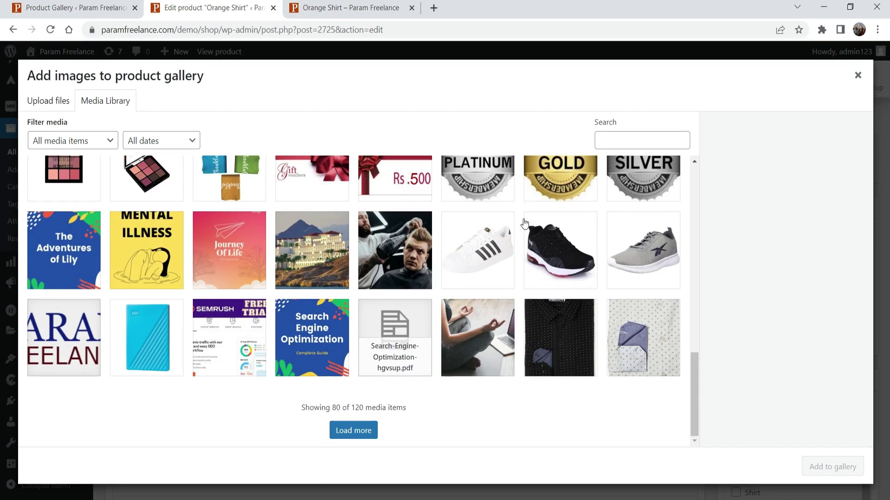
left_click(358, 432)
scroll(578, 307, "down", 5)
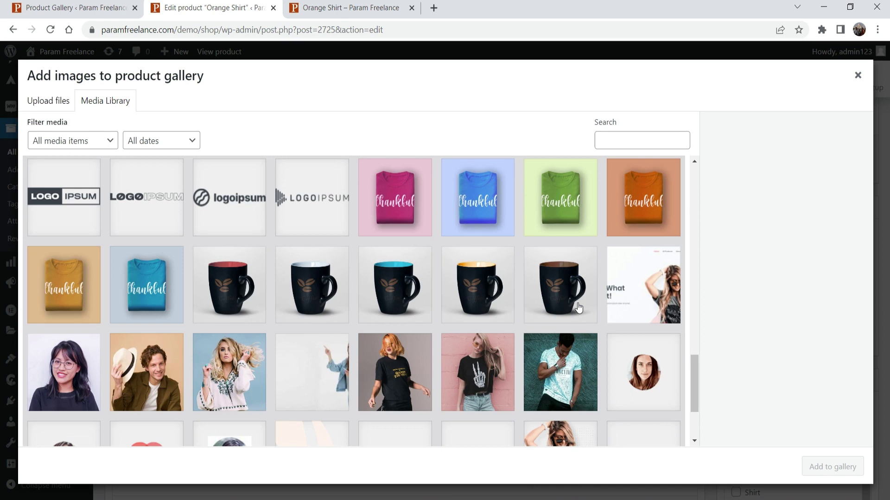
left_click(566, 378)
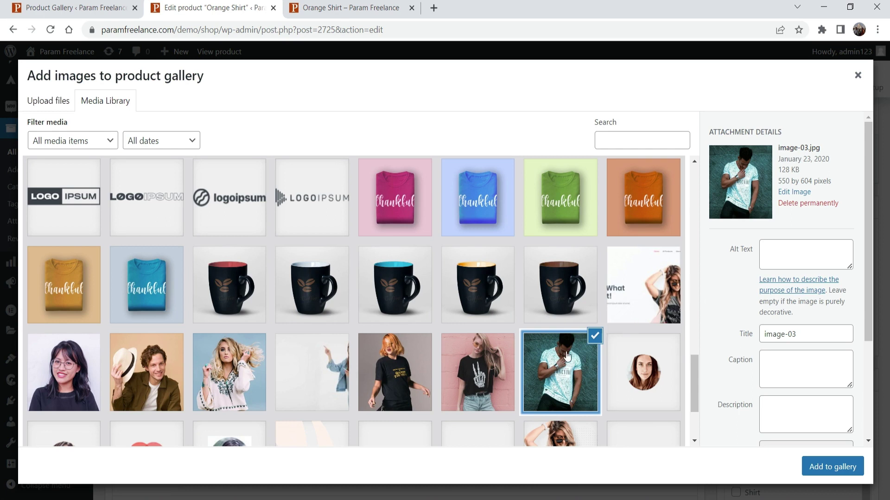
Step: Paste the YouTube link into Video URL and add the photo to the gallery
scroll(833, 267, "down", 3)
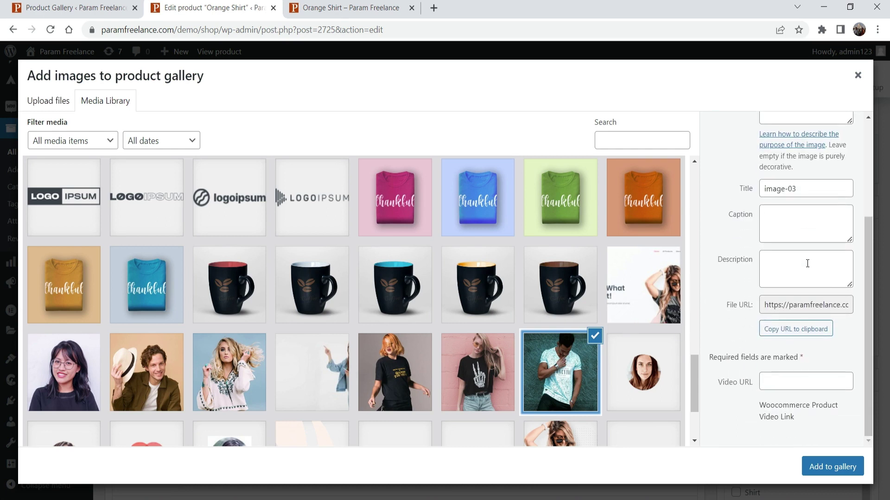
left_click(774, 385)
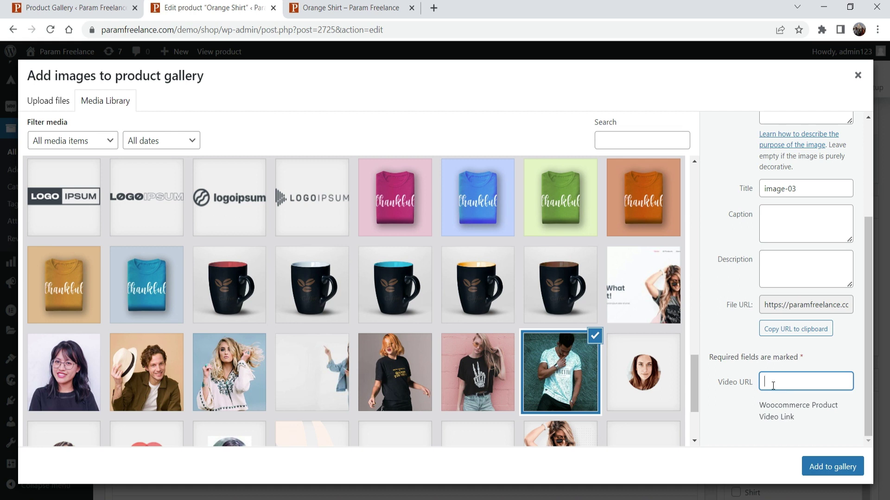
type("https://youtu.be/VjEvJI6sgvY")
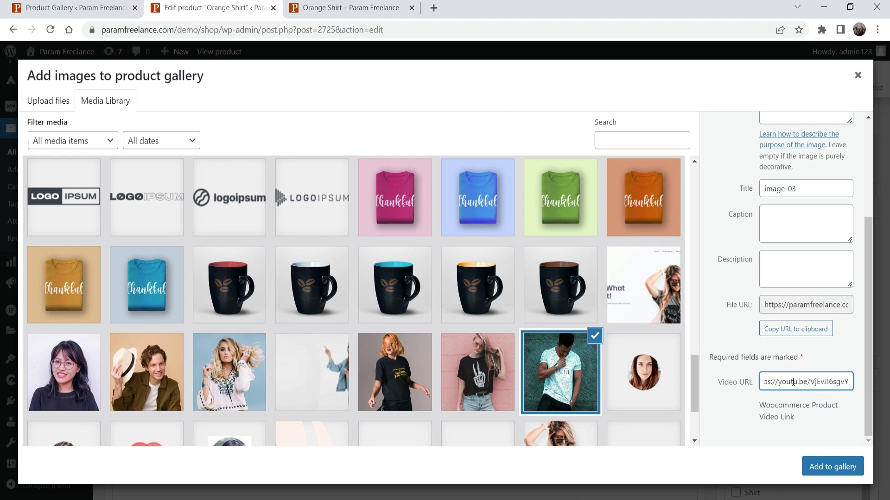
left_click(841, 471)
mouse_move(842, 302)
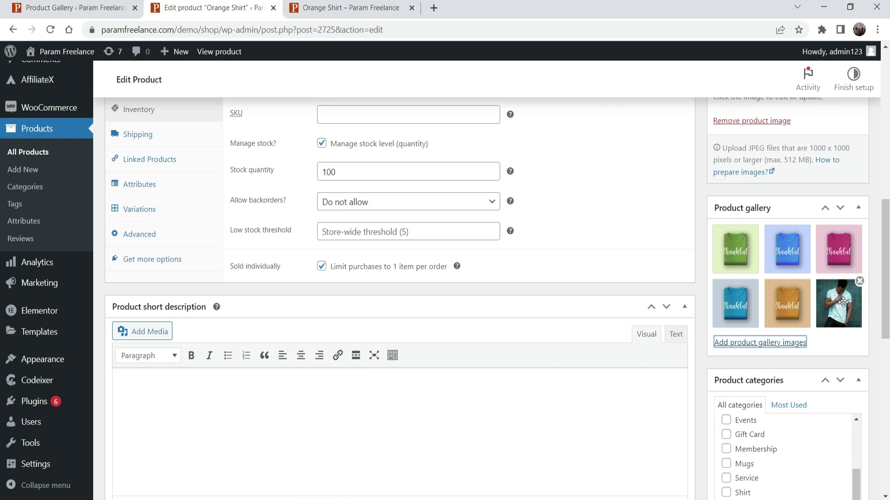
scroll(843, 296, "up", 9)
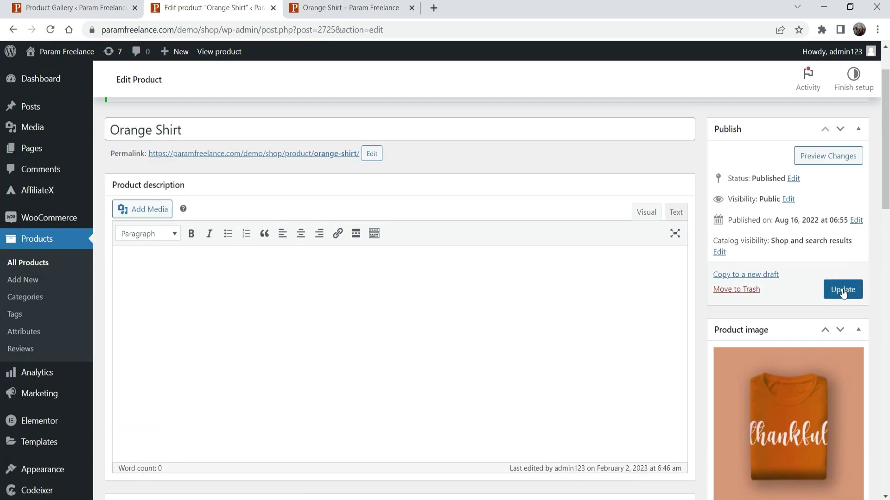
Step: Update the Orange Shirt product and reload its storefront page
left_click(842, 290)
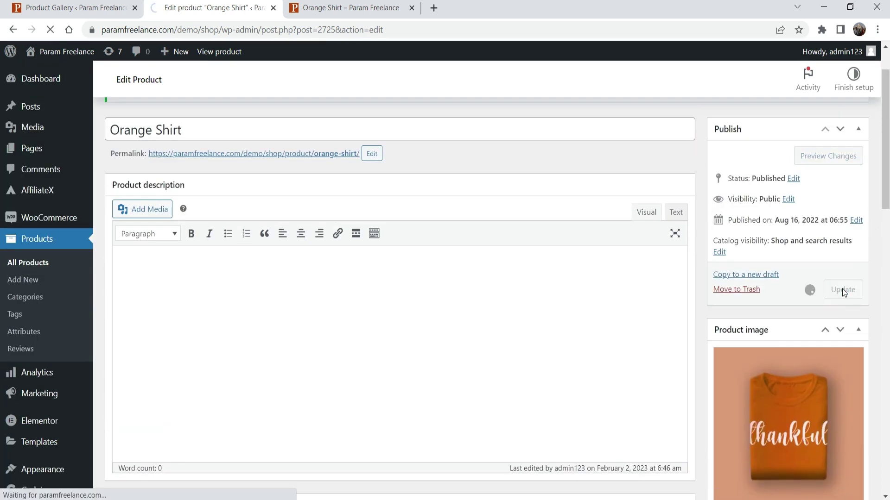
left_click(326, 8)
left_click(53, 30)
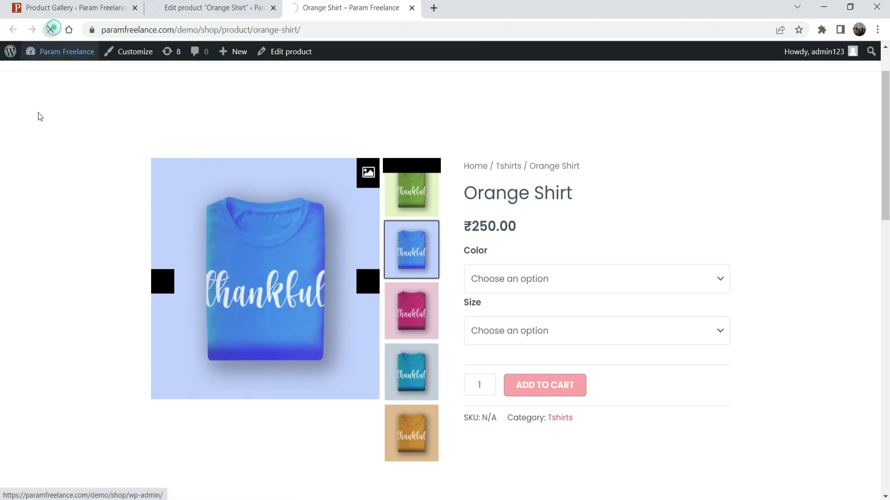
Step: Play the new video item in the lightbox, close it, and return to the product editor
scroll(268, 179, "down", 3)
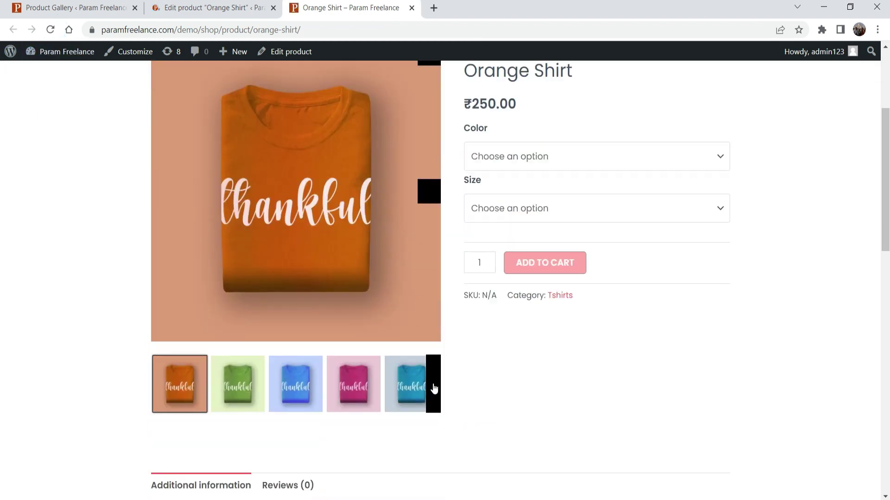
left_click(433, 385)
scroll(511, 411, "up", 1)
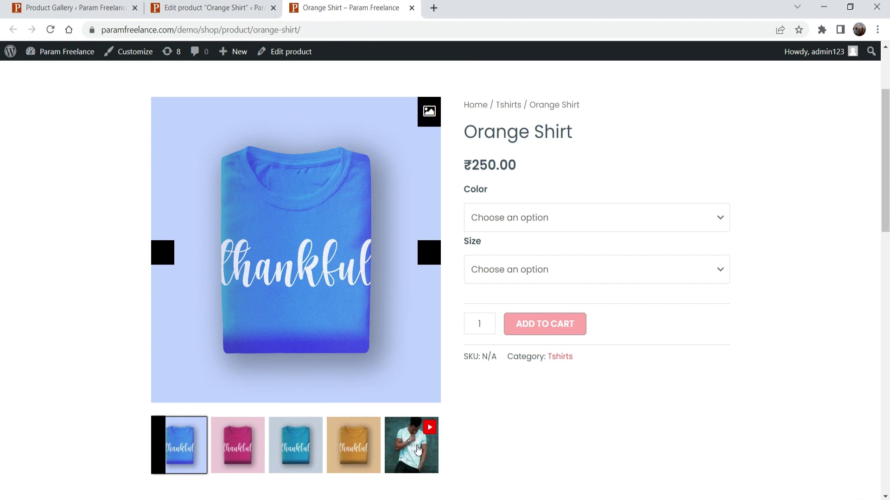
left_click(418, 449)
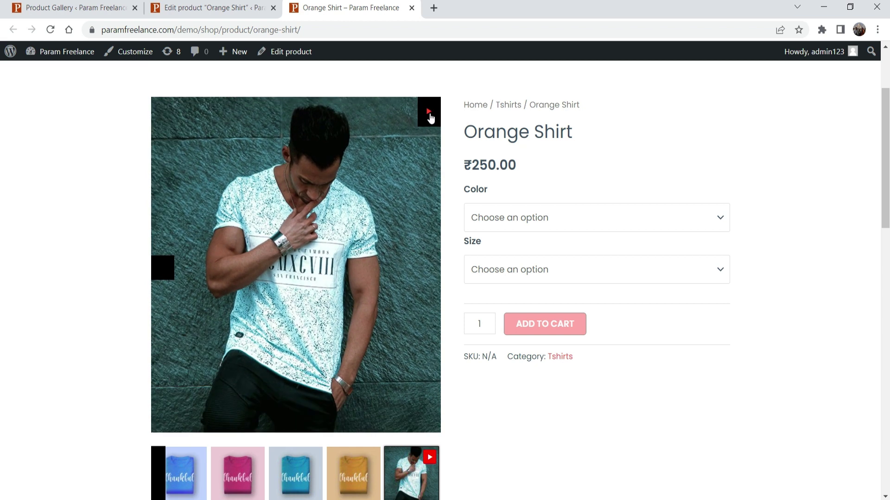
left_click(351, 185)
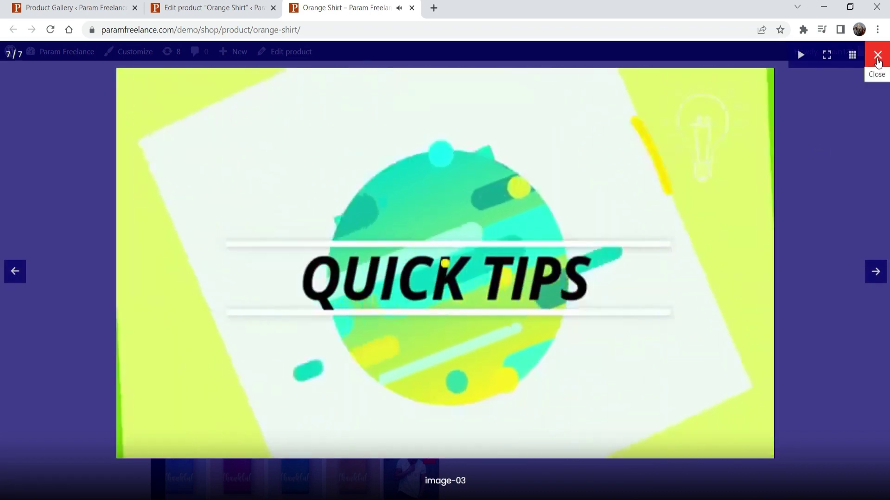
left_click(878, 61)
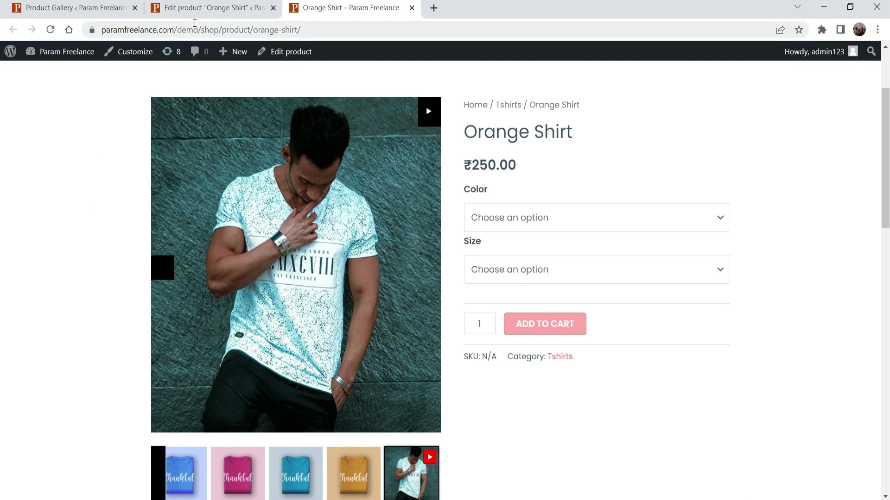
left_click(206, 8)
scroll(849, 210, "down", 5)
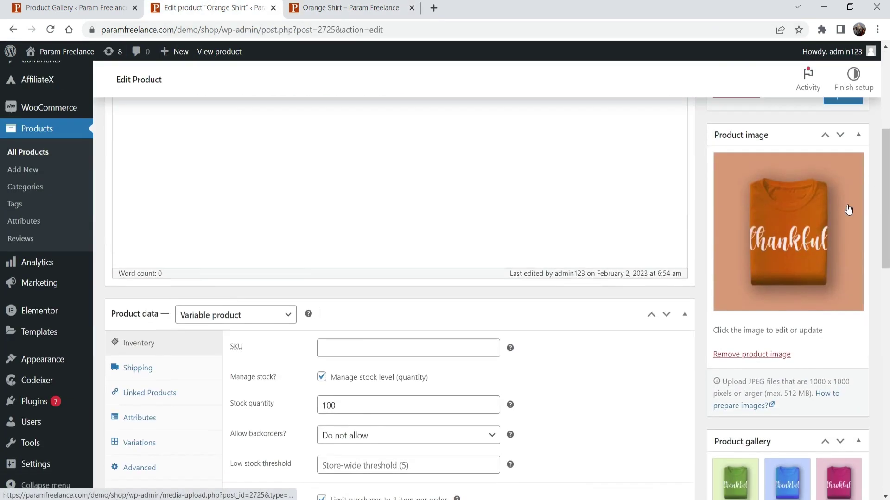
Step: Open the gallery media picker, load all items, and select the skeleton-hand tee photo
scroll(849, 209, "down", 3)
left_click(760, 405)
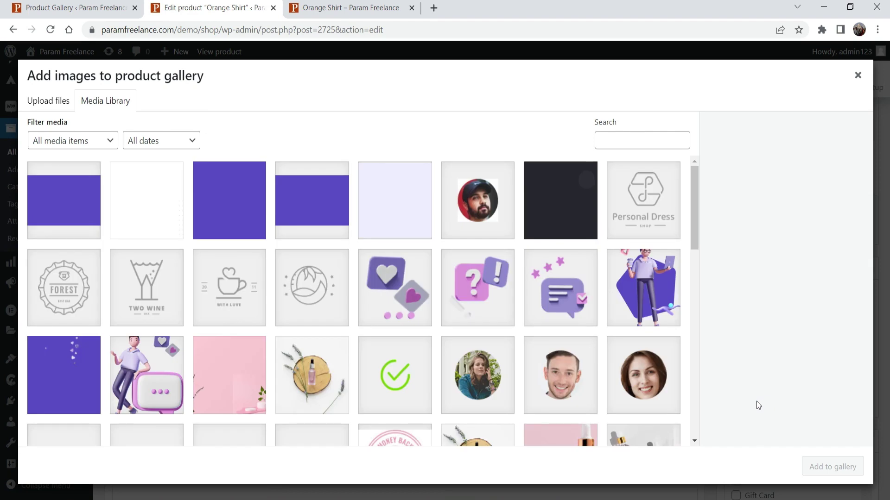
scroll(379, 311, "down", 1)
scroll(379, 311, "down", 8)
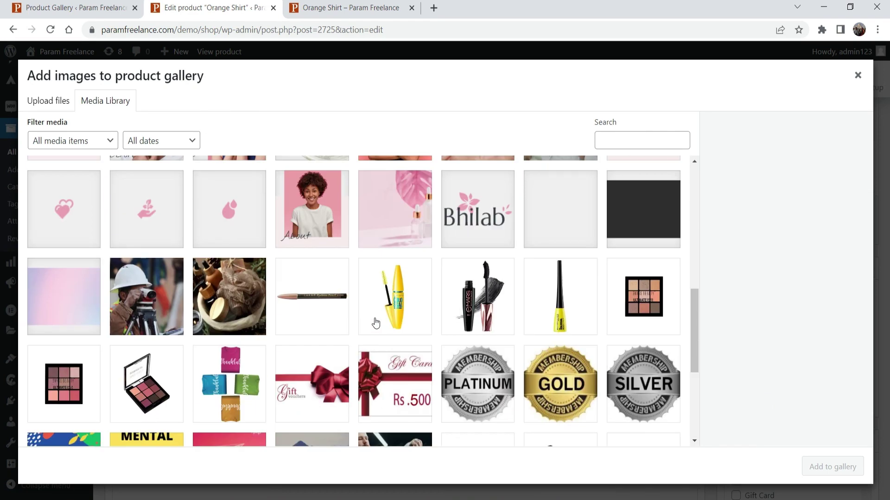
scroll(378, 315, "down", 4)
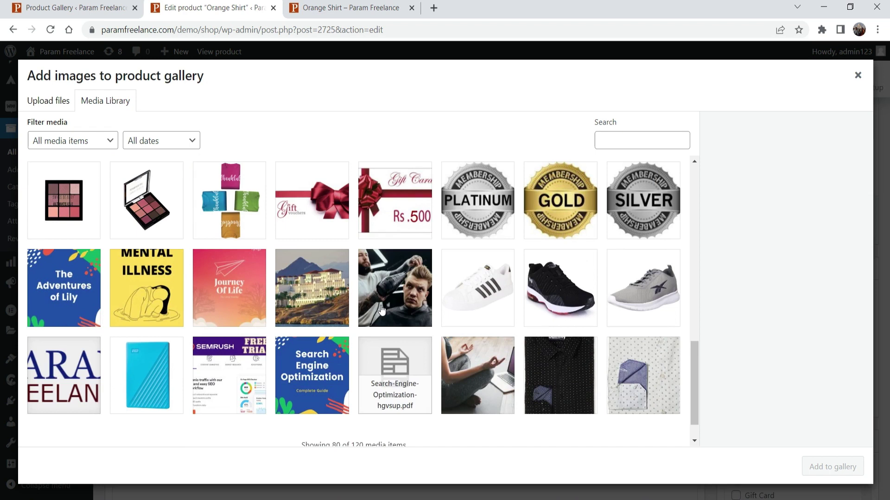
scroll(381, 310, "down", 1)
left_click(363, 430)
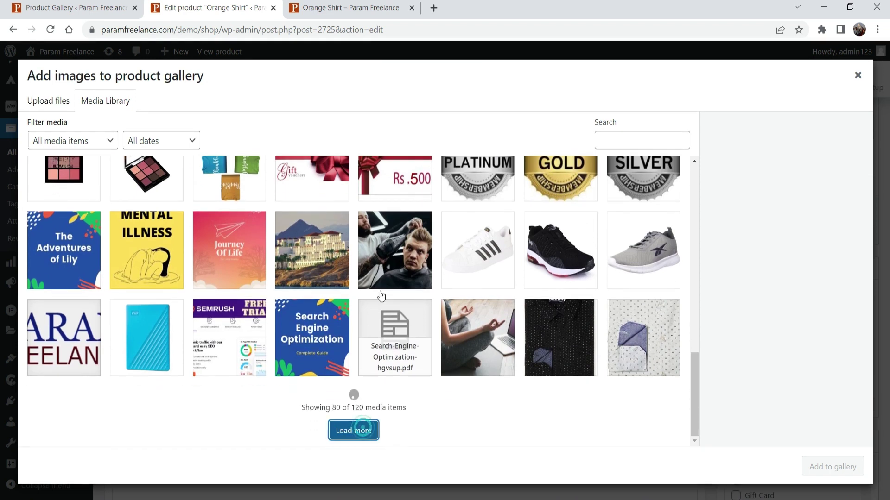
scroll(444, 262, "up", 2)
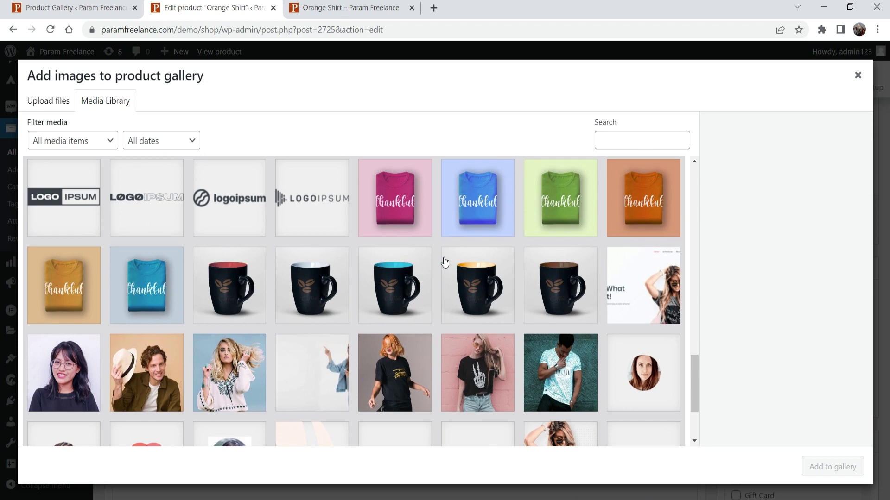
left_click(486, 371)
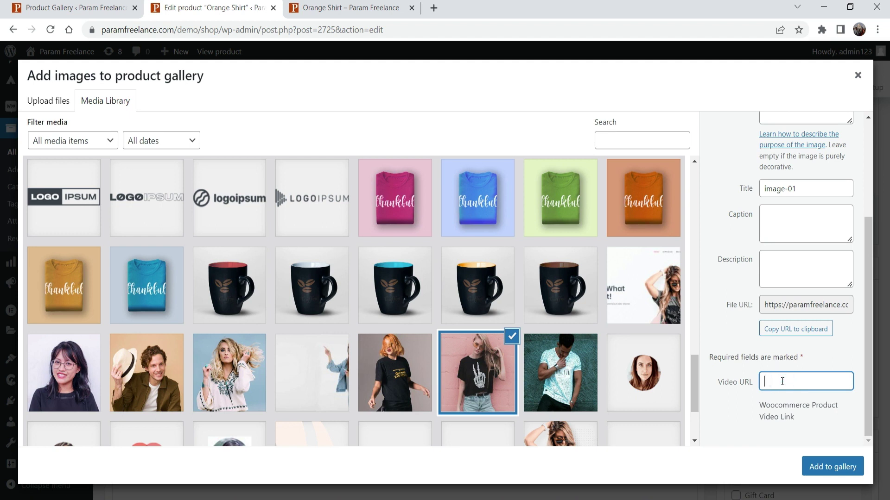
Step: Attach the pasted YouTube URL to that photo and add it to the gallery
type("https://youtu.be/VjEvJI6sgvY")
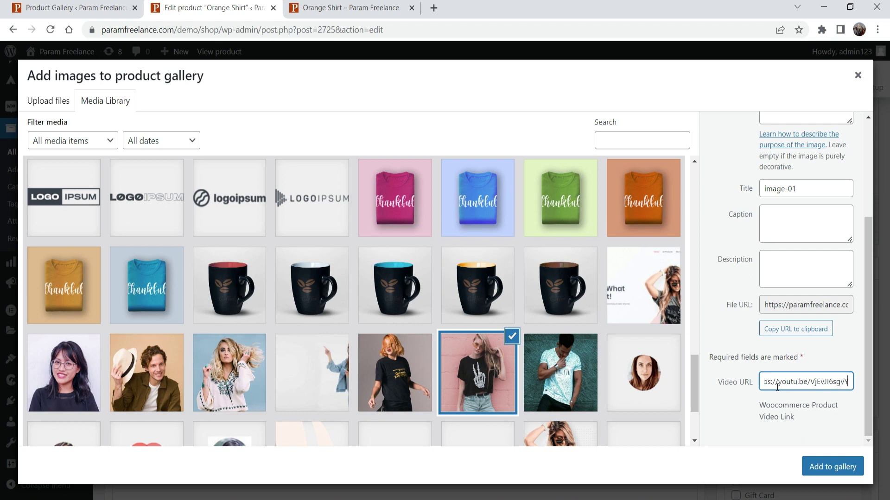
left_click(829, 467)
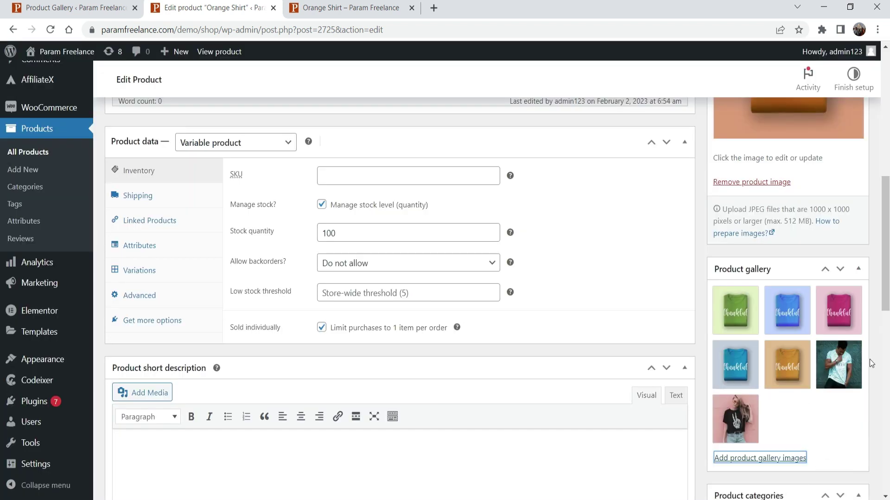
scroll(873, 259, "up", 6)
Step: Update the product and reload the Orange Shirt storefront page
left_click(842, 233)
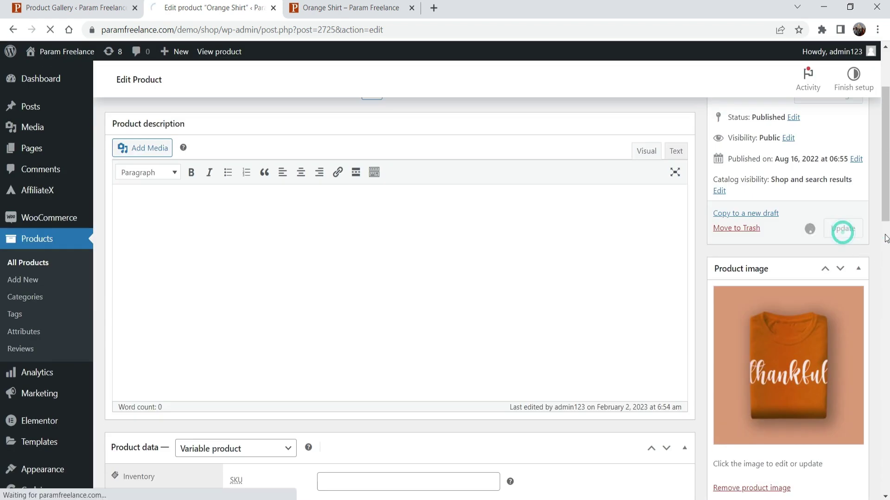
key("ctrl+Tab")
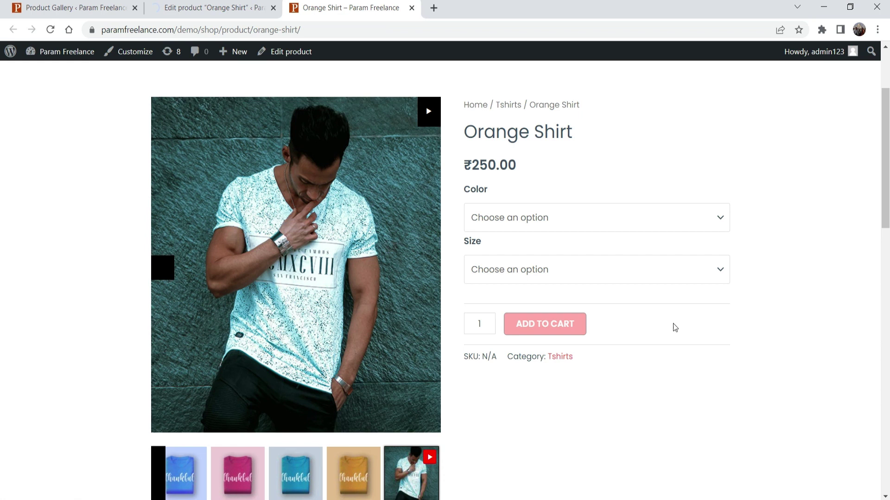
left_click(50, 29)
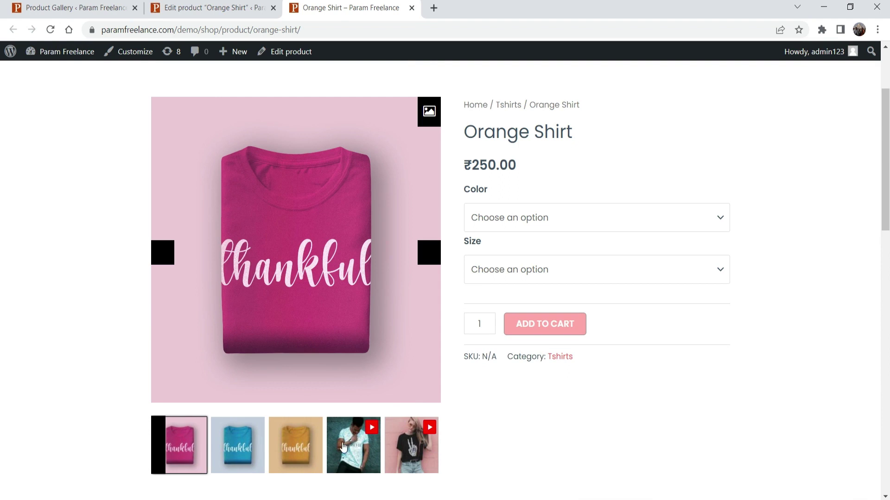
Step: Play the skeleton-hand tee video in the lightbox, close it, and return to Product Gallery settings
left_click(422, 458)
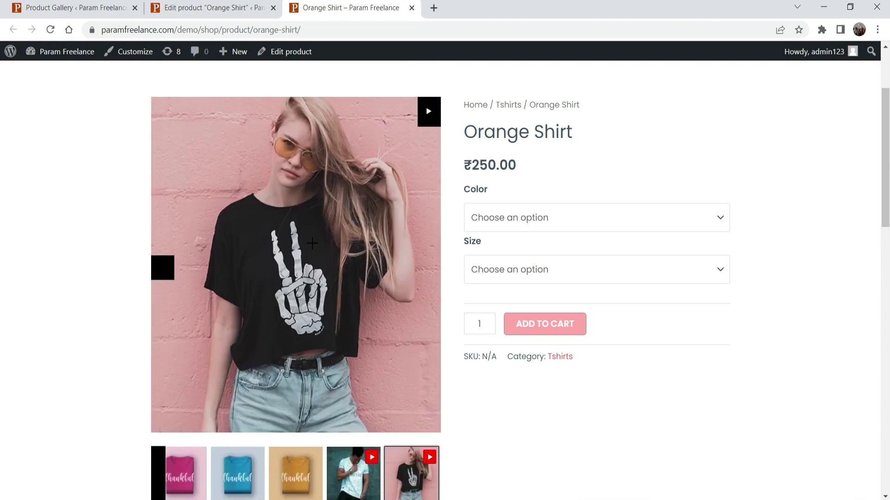
left_click(432, 111)
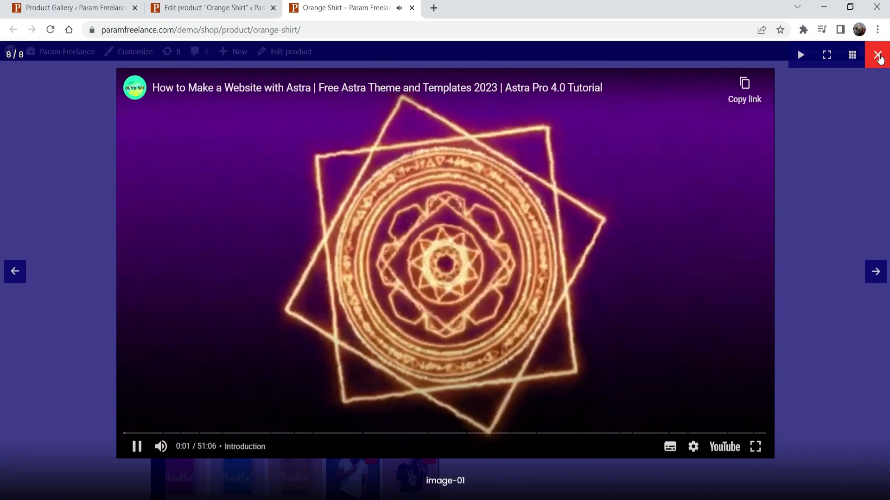
left_click(877, 56)
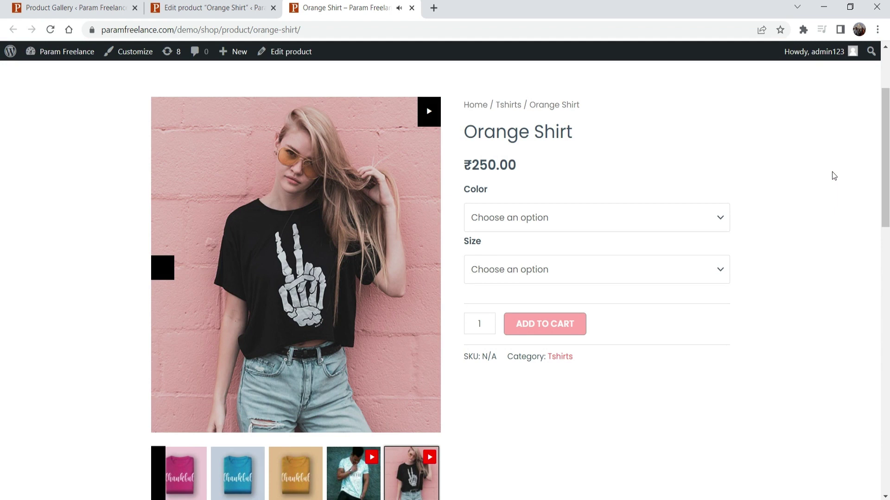
key("ctrl+Tab")
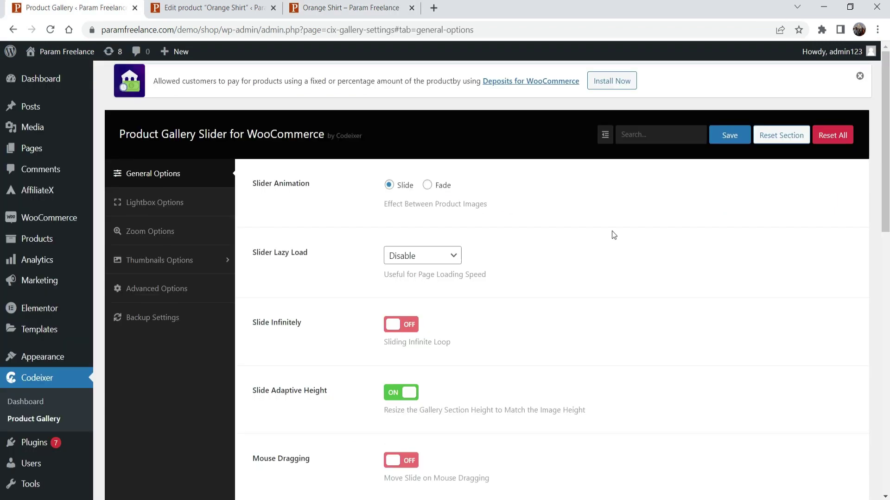